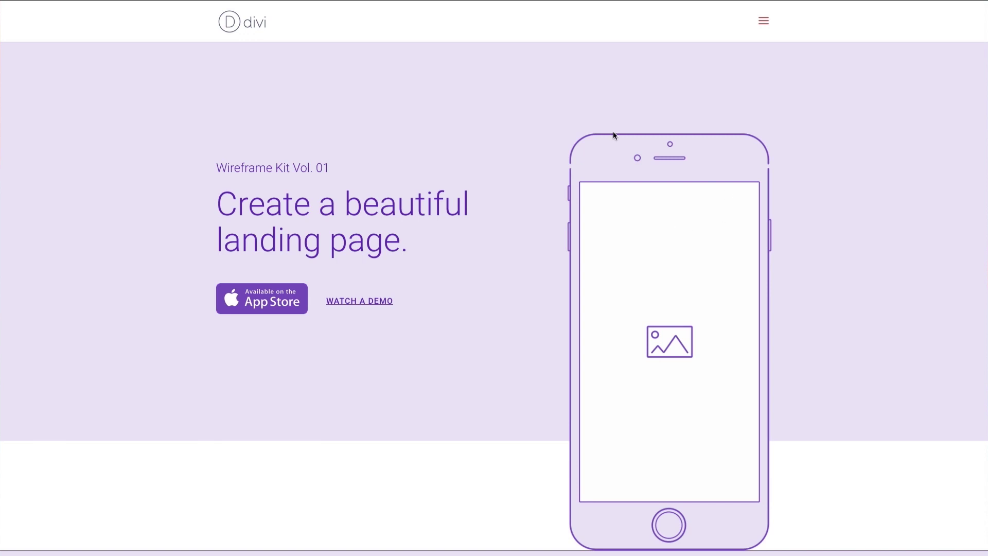
# Scroll down through the current page and back up to review it.
pyautogui.scroll(-2, 795, 234)
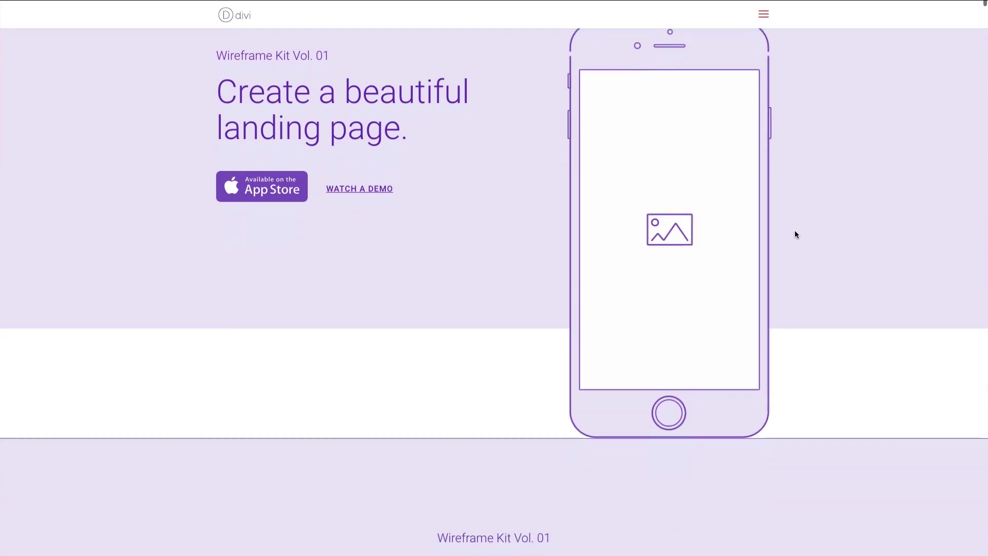
pyautogui.scroll(-1, 795, 234)
pyautogui.scroll(-3, 794, 234)
pyautogui.scroll(-3, 794, 236)
pyautogui.scroll(-3, 793, 236)
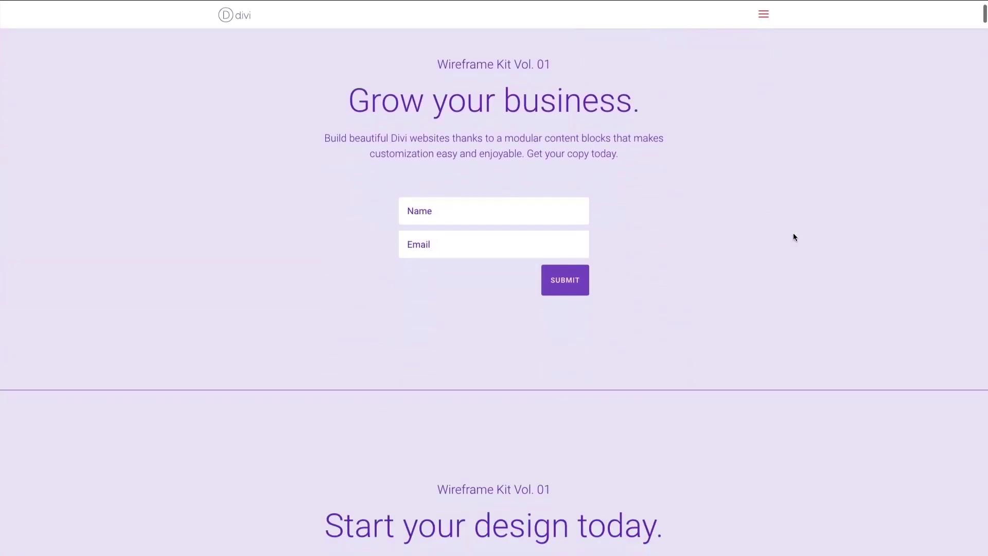
pyautogui.scroll(-3, 793, 237)
pyautogui.scroll(-3, 793, 236)
pyautogui.scroll(-3, 793, 237)
pyautogui.scroll(-3, 792, 236)
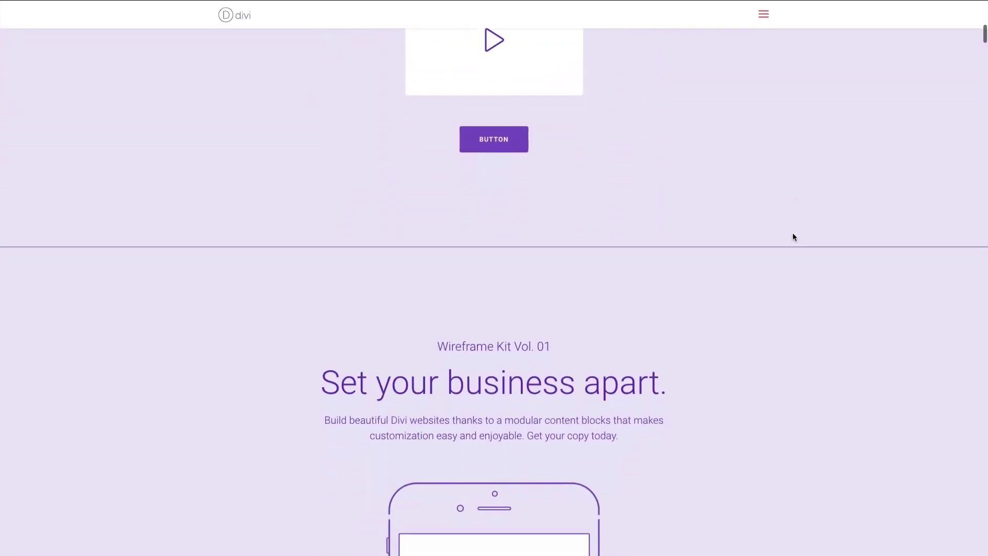
pyautogui.scroll(-3, 793, 237)
pyautogui.scroll(-3, 793, 237)
pyautogui.scroll(-3, 792, 236)
pyautogui.scroll(-3, 792, 236)
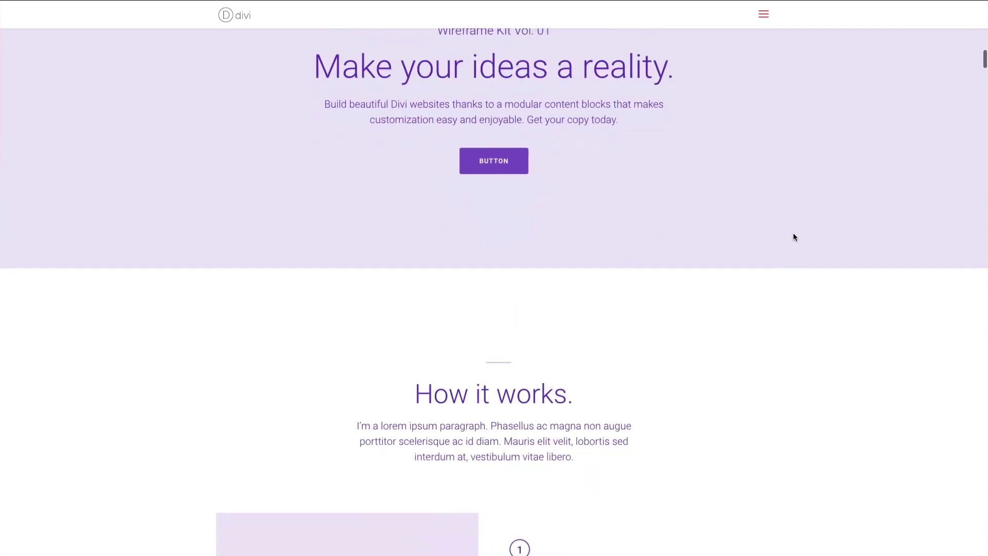
pyautogui.scroll(-3, 793, 237)
pyautogui.scroll(-3, 794, 237)
pyautogui.scroll(2, 793, 237)
pyautogui.scroll(5, 793, 237)
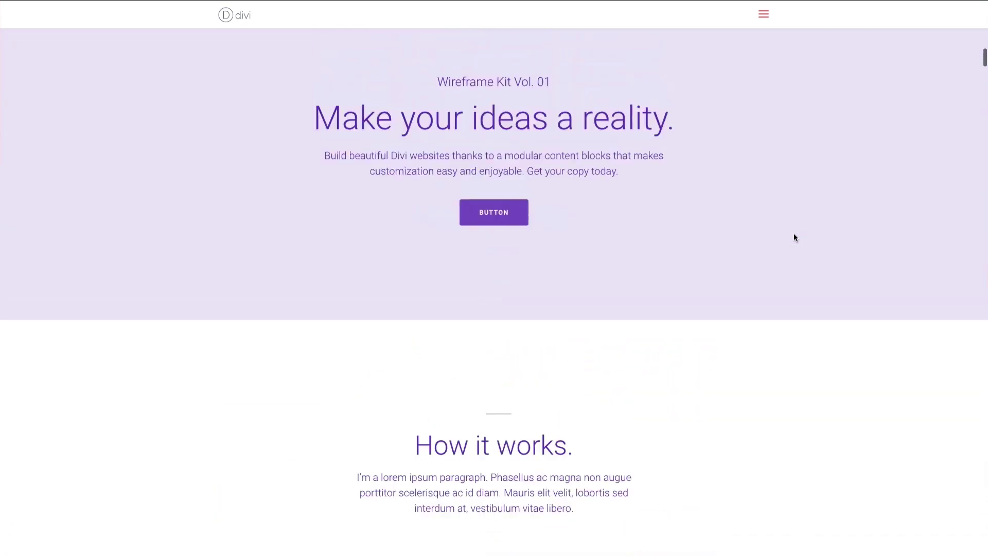
pyautogui.scroll(6, 793, 237)
pyautogui.scroll(6, 794, 237)
pyautogui.scroll(6, 793, 237)
pyautogui.scroll(5, 793, 237)
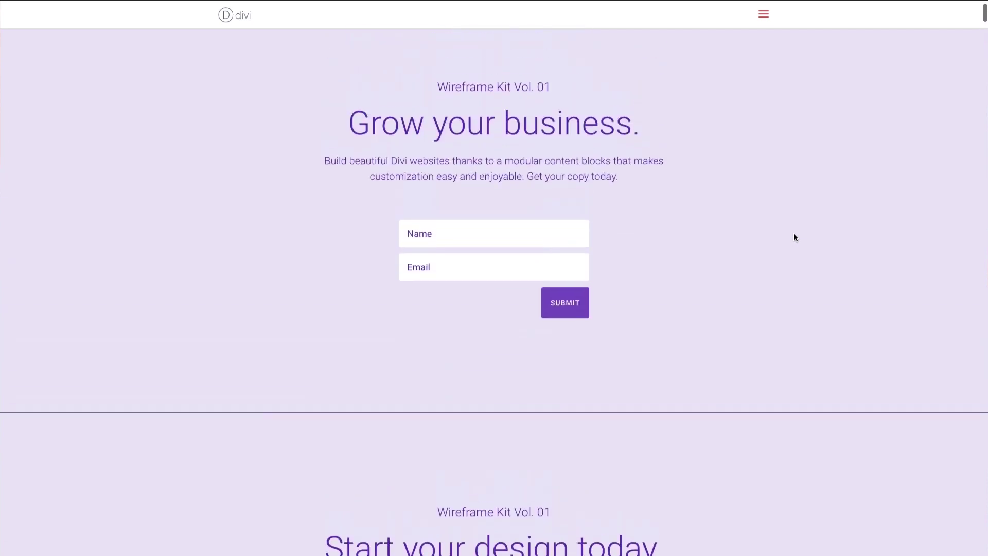
pyautogui.scroll(5, 793, 237)
pyautogui.scroll(5, 793, 237)
pyautogui.scroll(1, 793, 237)
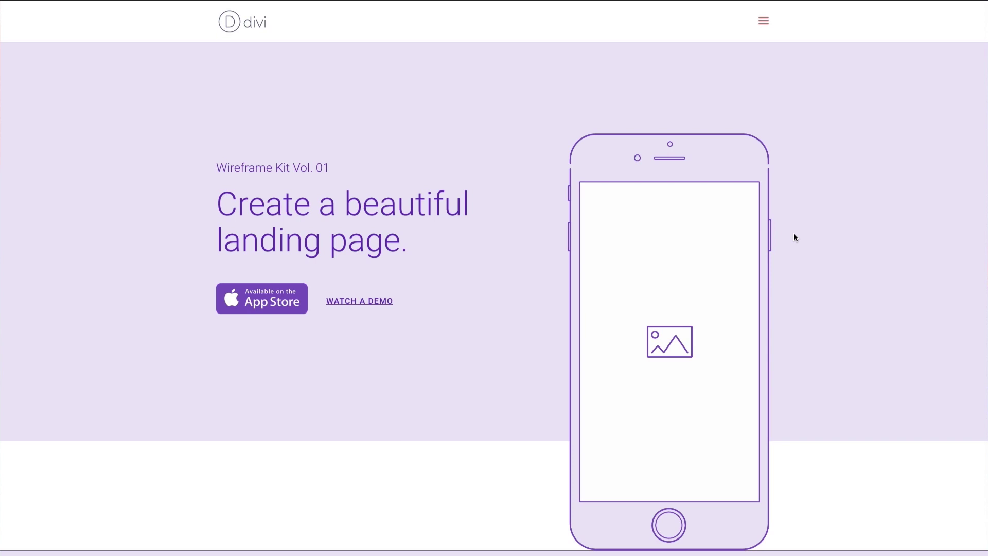
# Extract divi-100-wireframe-kit-volume-1-pack.zip from Finder's Downloads folder.
pyautogui.press('super+Tab')
pyautogui.press('super+Tab')
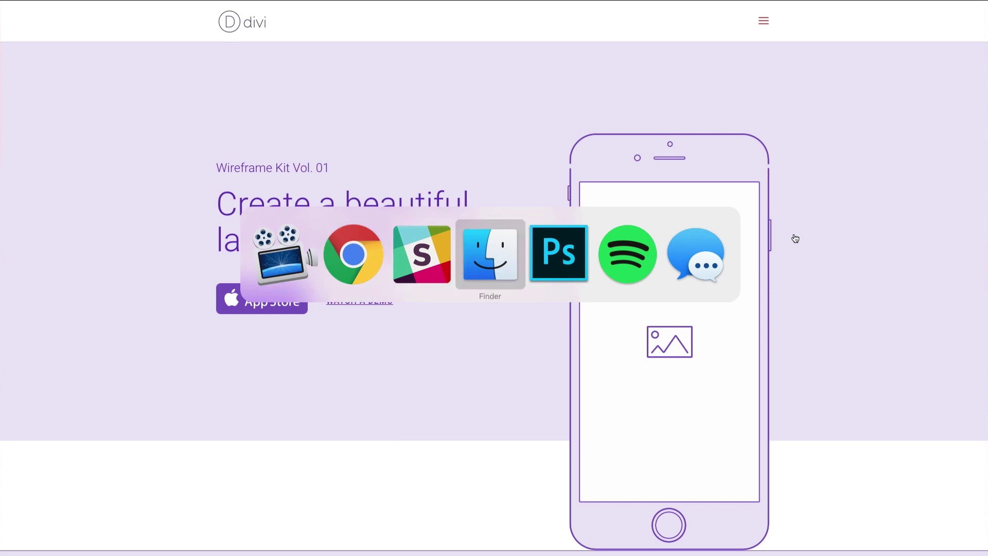
pyautogui.press('super+Tab')
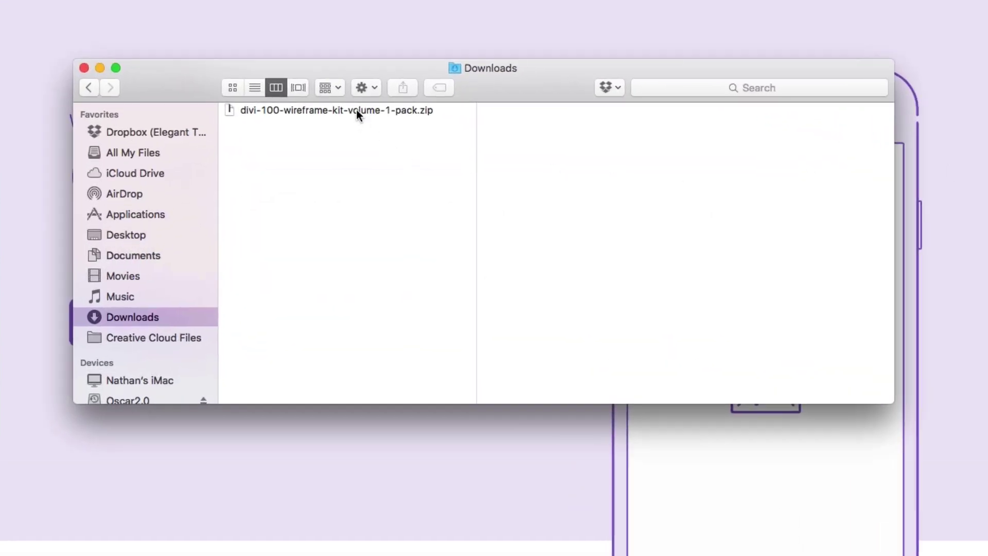
pyautogui.doubleClick(357, 111)
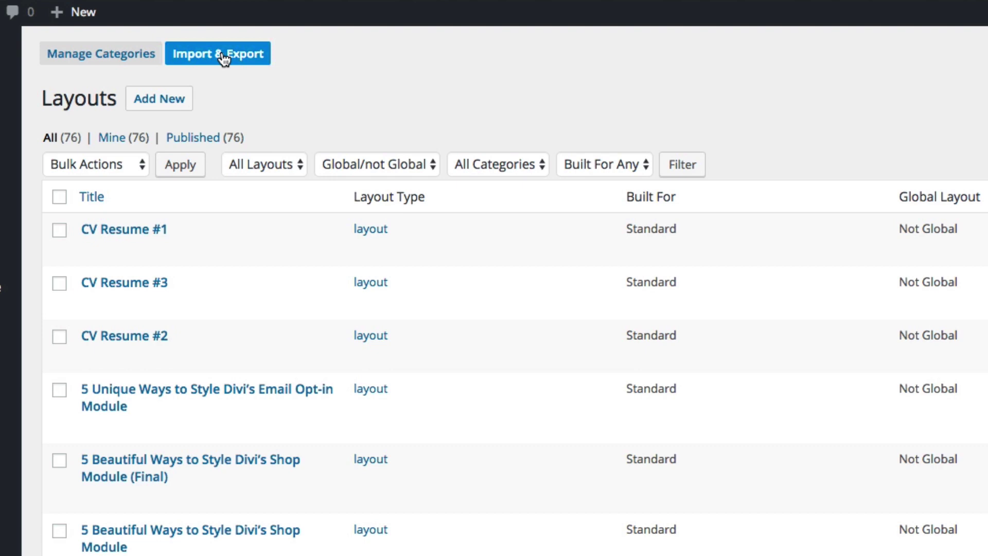
# Import All (12).json from the extracted wireframe kit folder via Import & Export.
pyautogui.click(224, 60)
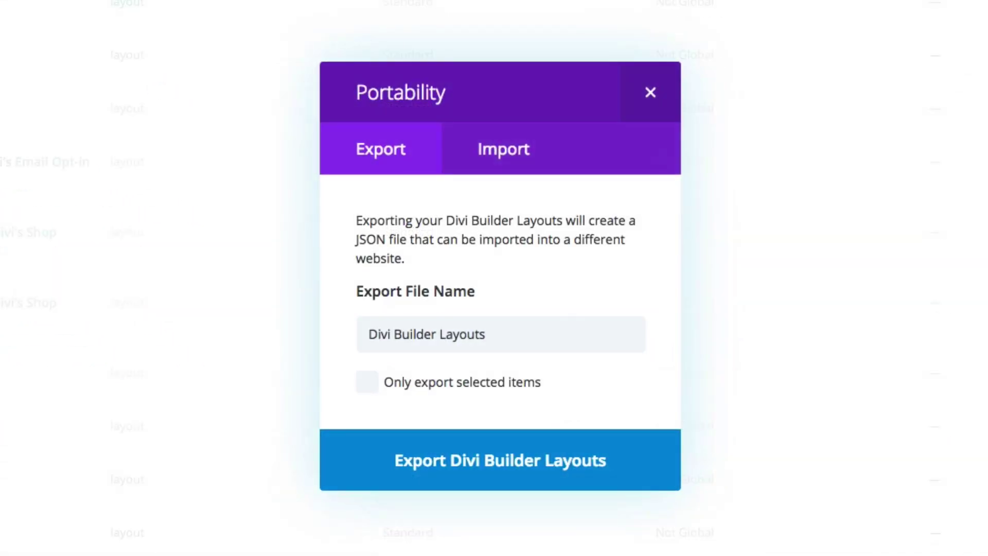
pyautogui.click(497, 161)
pyautogui.click(584, 366)
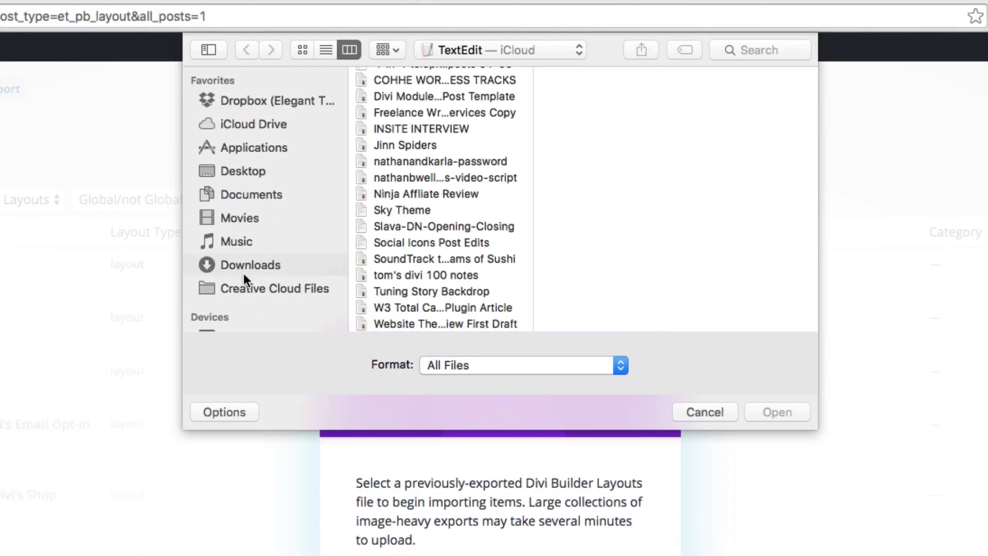
pyautogui.click(433, 76)
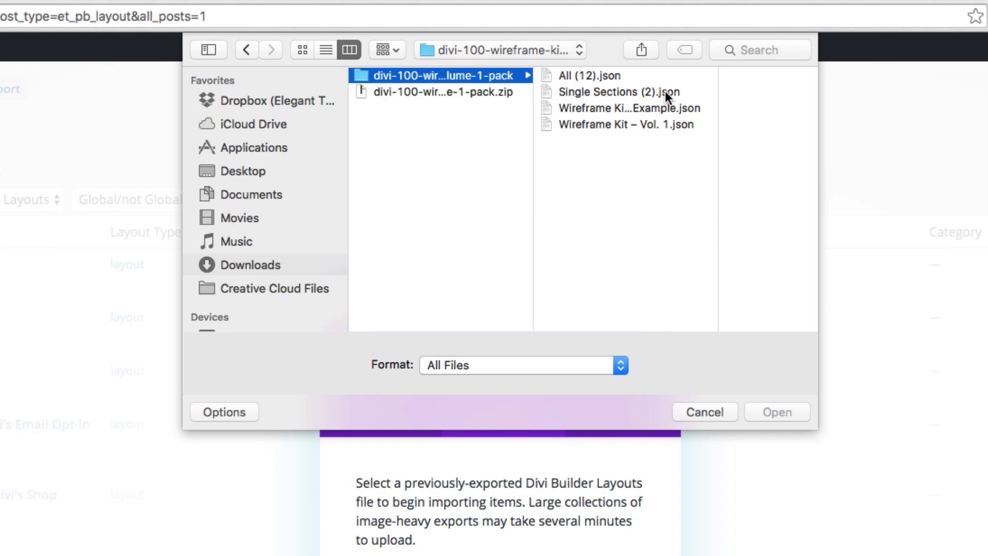
pyautogui.click(626, 107)
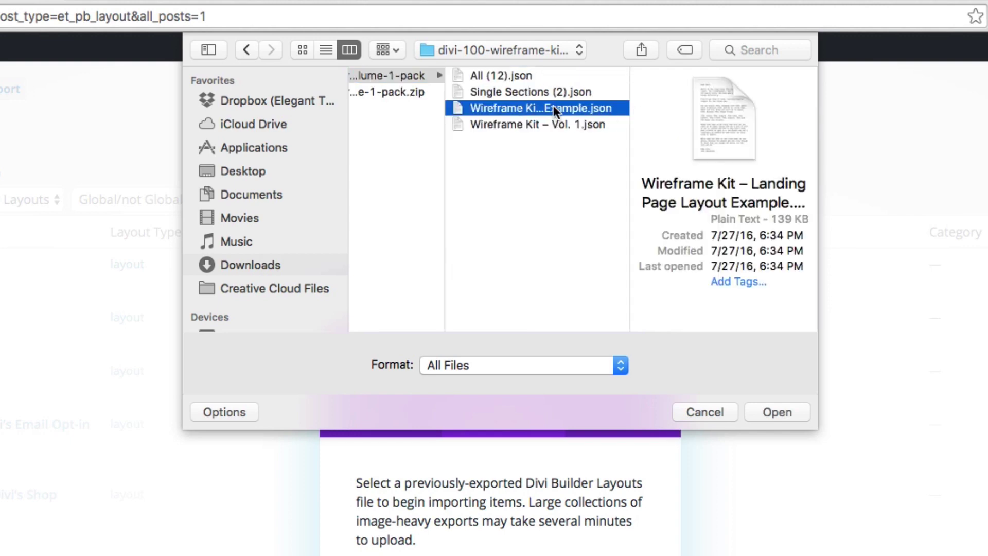
pyautogui.click(564, 126)
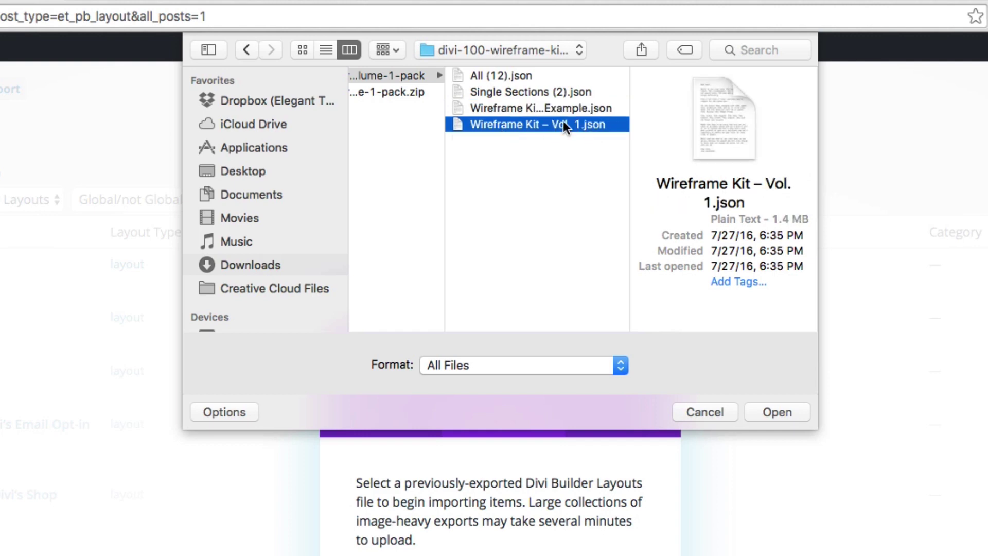
pyautogui.click(492, 77)
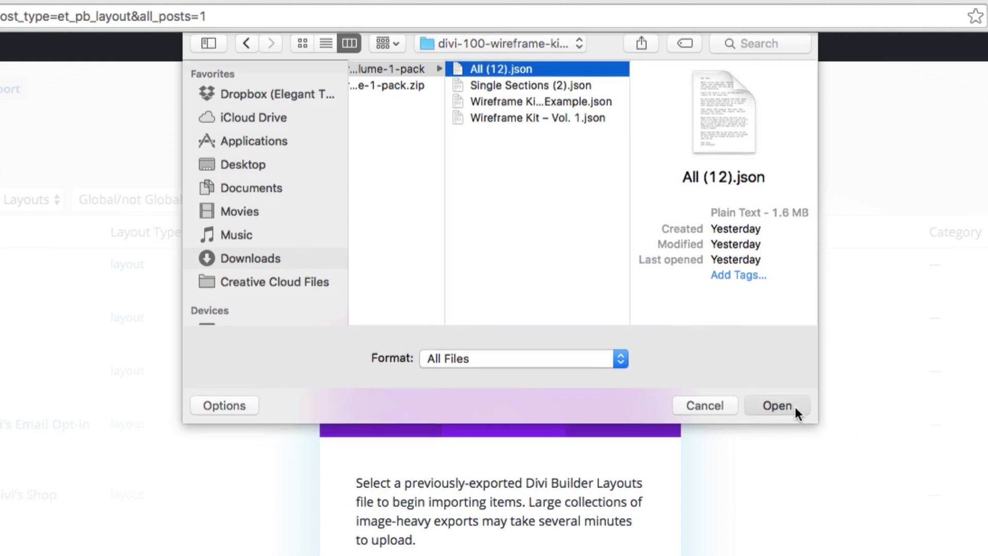
pyautogui.click(795, 409)
pyautogui.click(488, 467)
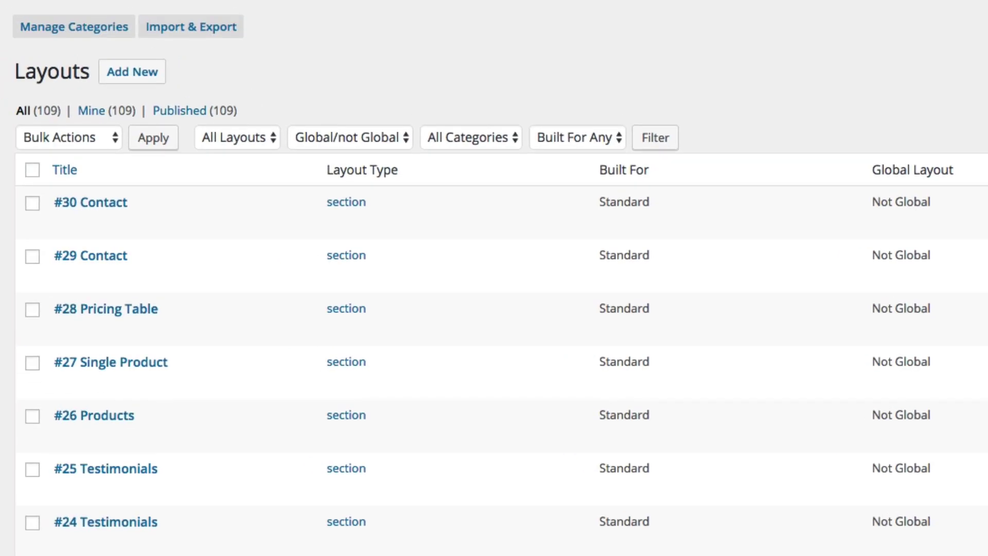
# Scroll through the Layouts list to review the imported wireframe kit sections.
pyautogui.scroll(-2, 622, 517)
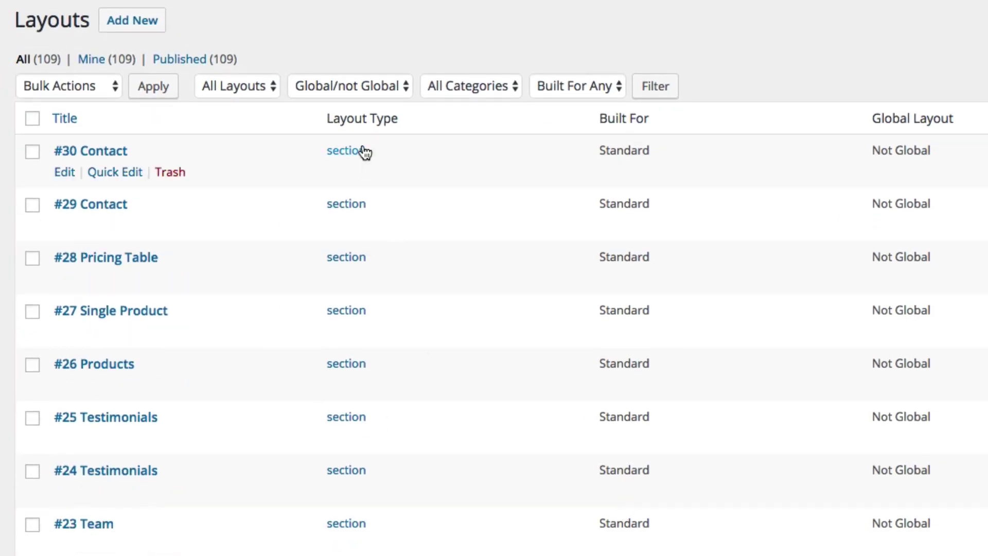
pyautogui.scroll(-3, 403, 218)
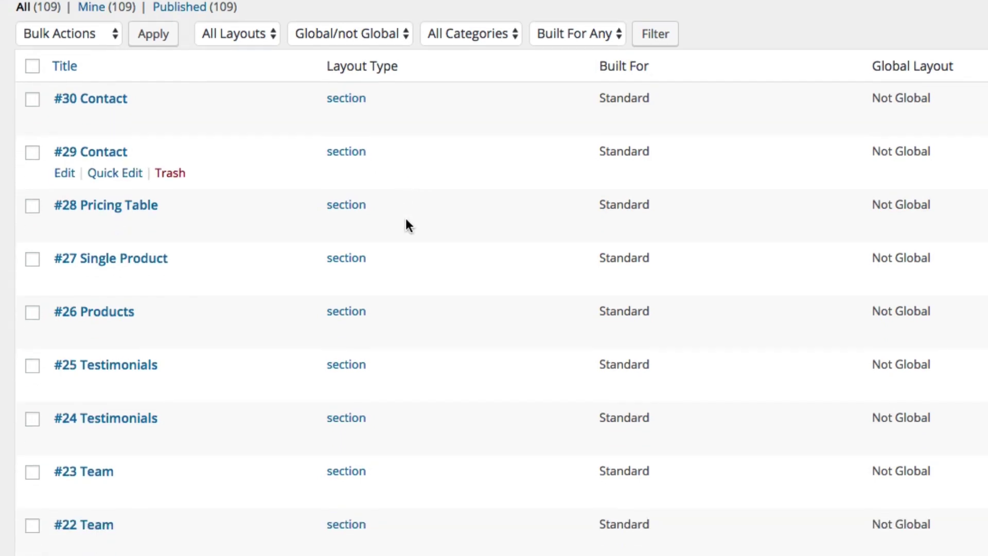
pyautogui.scroll(-3, 376, 229)
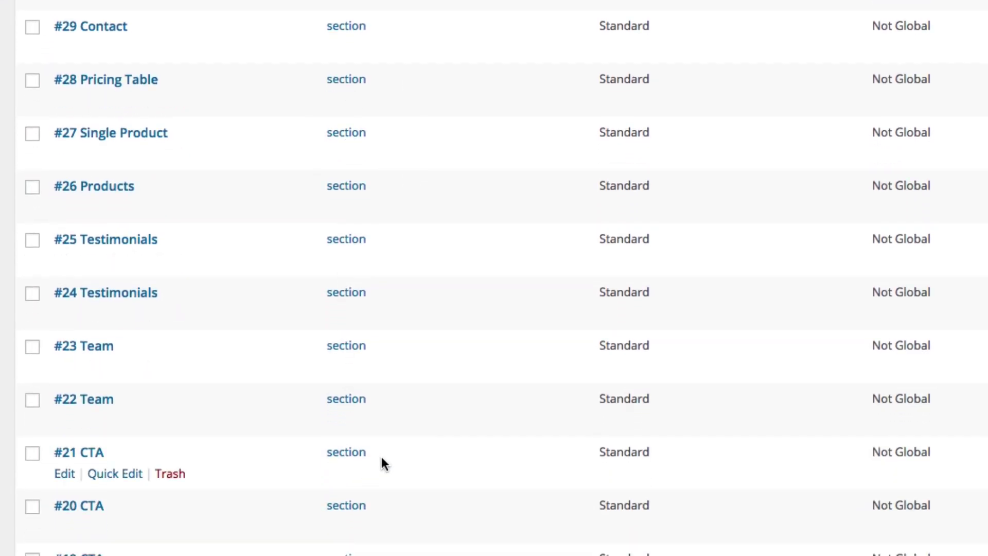
pyautogui.scroll(-6, 381, 458)
pyautogui.scroll(10, 382, 449)
pyautogui.scroll(3, 422, 288)
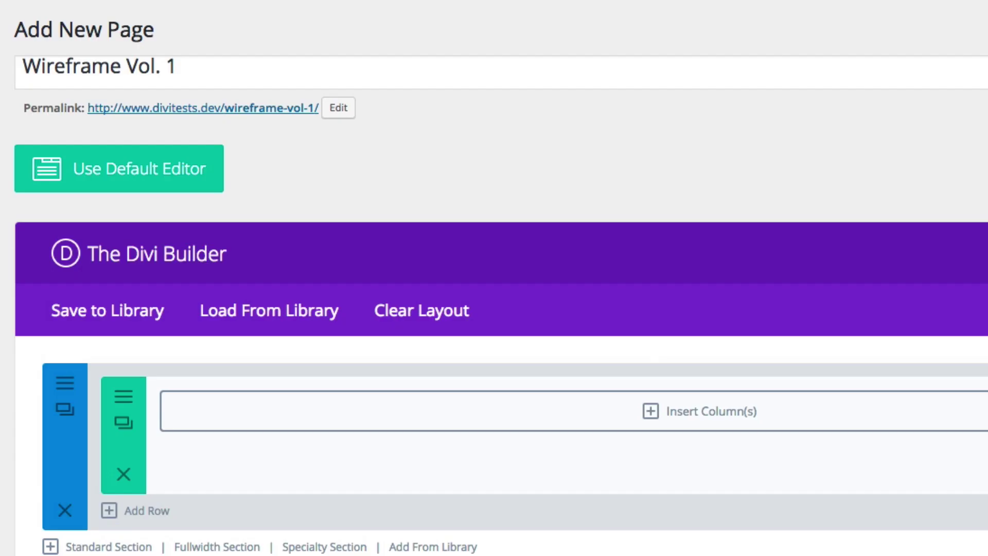
# Finish editing the page title 'Wireframe Vol. 1'.
pyautogui.click(386, 66)
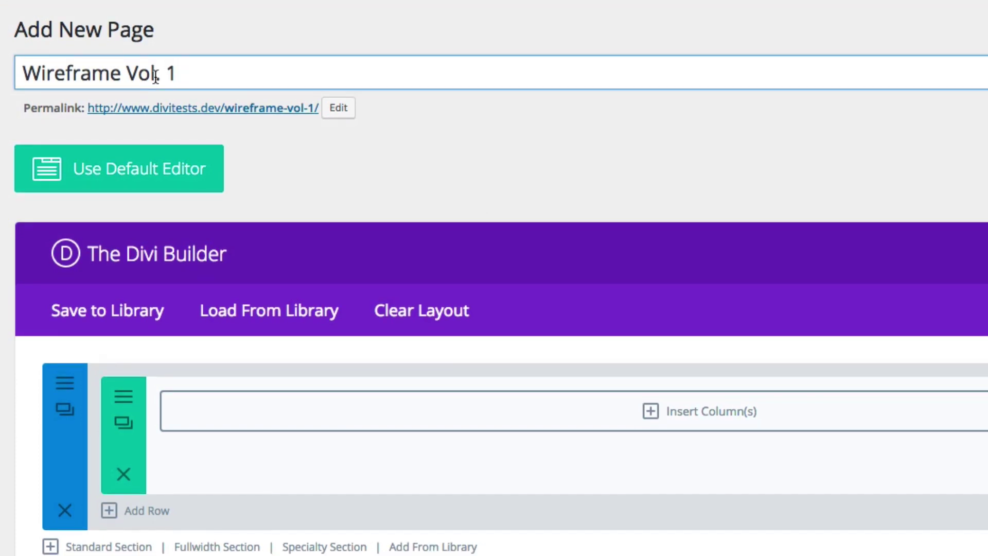
pyautogui.click(491, 195)
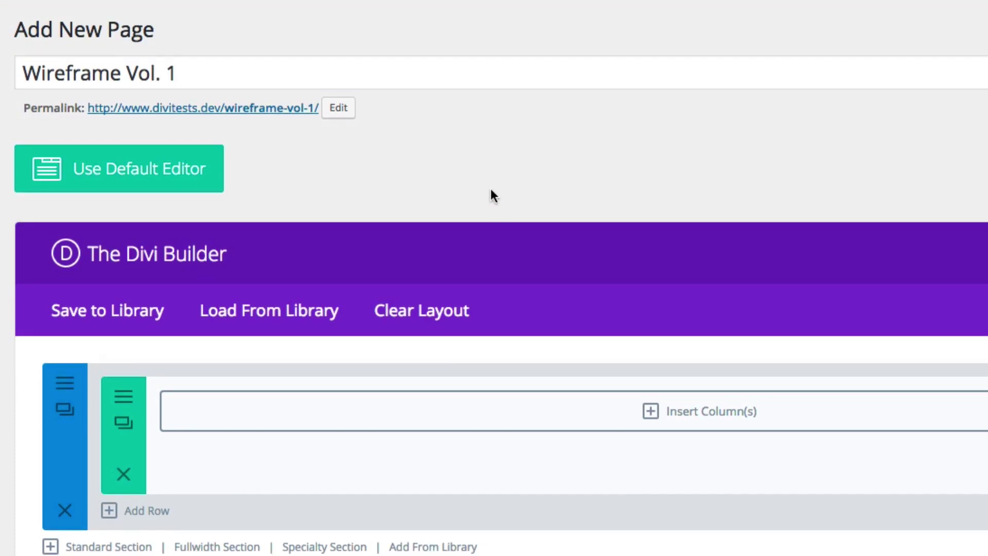
pyautogui.scroll(-2, 490, 194)
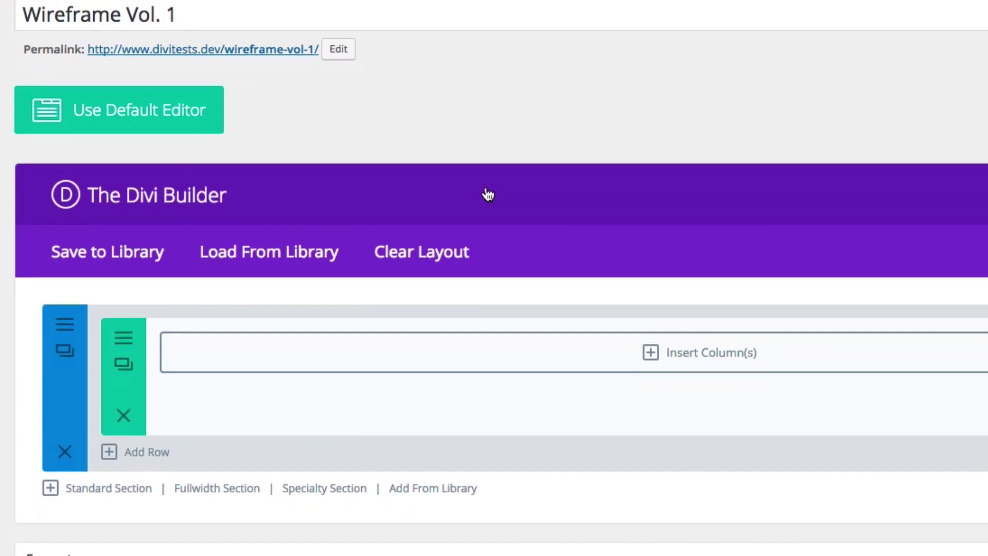
# Load Wireframe Kit – Vol. 1 from the Add From Library tab into the page.
pyautogui.click(255, 253)
pyautogui.click(401, 102)
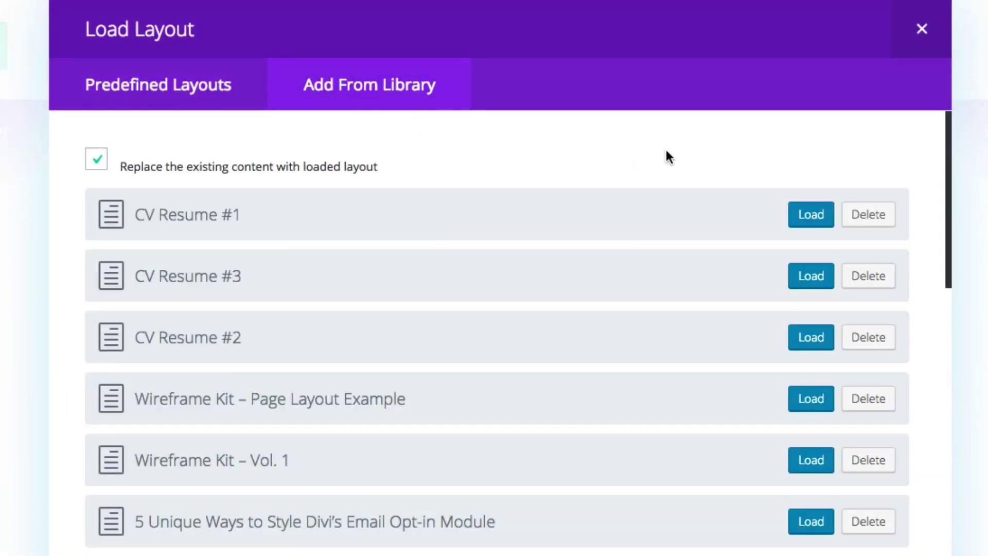
pyautogui.scroll(-3, 662, 203)
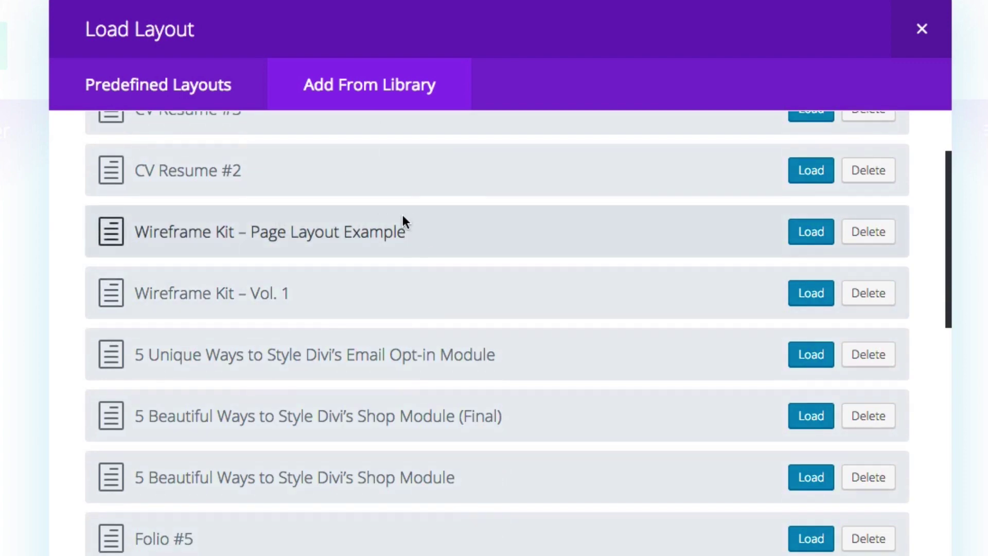
pyautogui.scroll(-1, 394, 290)
pyautogui.click(823, 254)
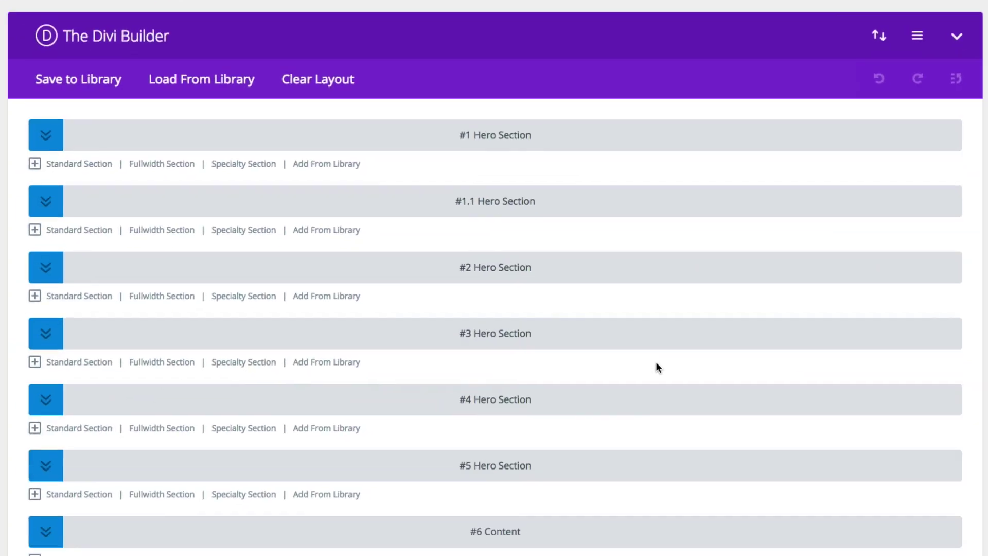
# Scroll down through all thirty numbered sections to #30 Contact.
pyautogui.scroll(-1, 650, 367)
pyautogui.scroll(-1, 650, 366)
pyautogui.scroll(-1, 650, 367)
pyautogui.scroll(-2, 651, 368)
pyautogui.scroll(-3, 650, 363)
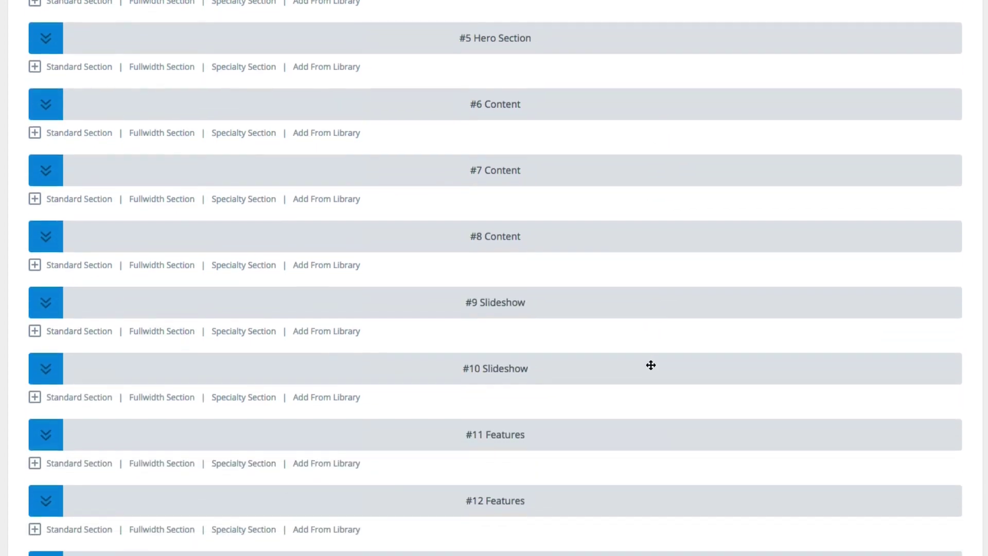
pyautogui.scroll(-3, 650, 364)
pyautogui.scroll(-2, 650, 364)
pyautogui.scroll(-1, 651, 363)
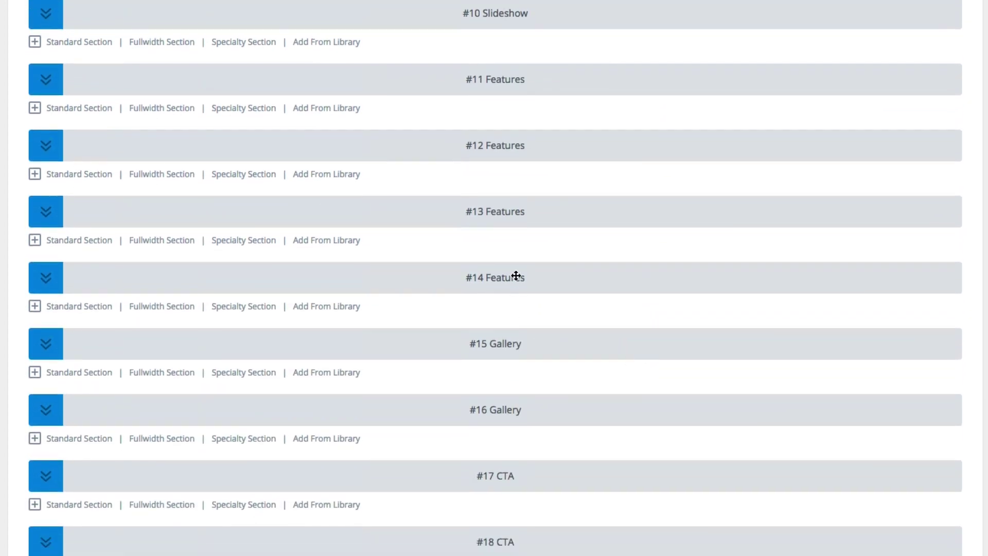
pyautogui.scroll(-4, 619, 275)
pyautogui.scroll(-3, 620, 275)
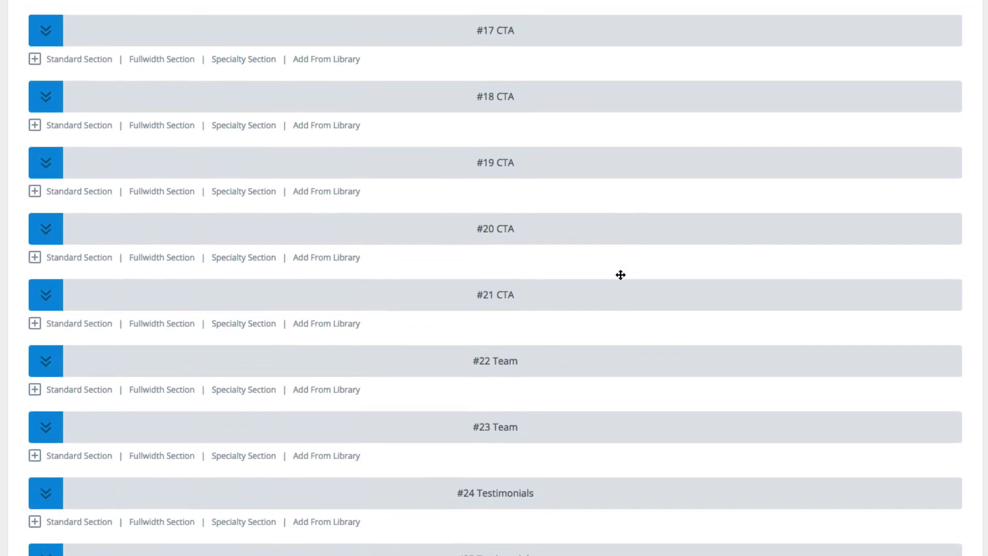
pyautogui.scroll(-2, 620, 275)
pyautogui.scroll(-3, 621, 275)
pyautogui.scroll(-1, 621, 275)
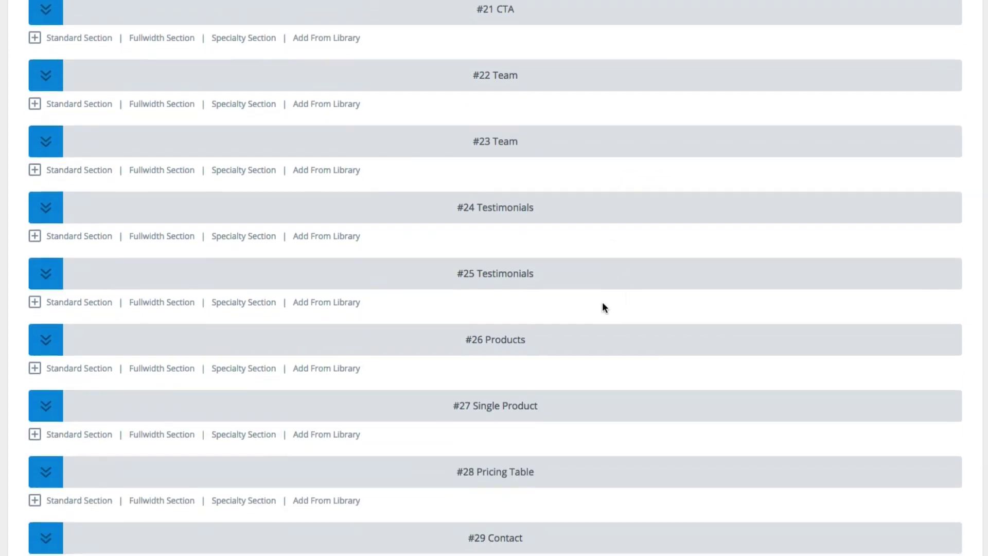
pyautogui.scroll(-1, 602, 301)
pyautogui.scroll(-3, 626, 298)
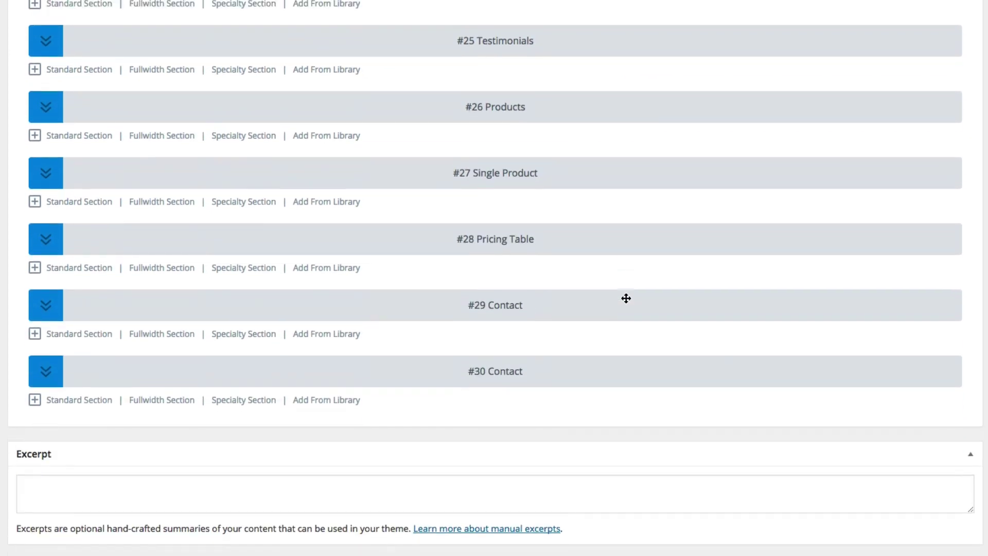
# Scroll back up and bring up the #3 Hero Section's context menu.
pyautogui.scroll(10, 626, 298)
pyautogui.scroll(6, 626, 299)
pyautogui.scroll(4, 626, 300)
pyautogui.scroll(5, 626, 300)
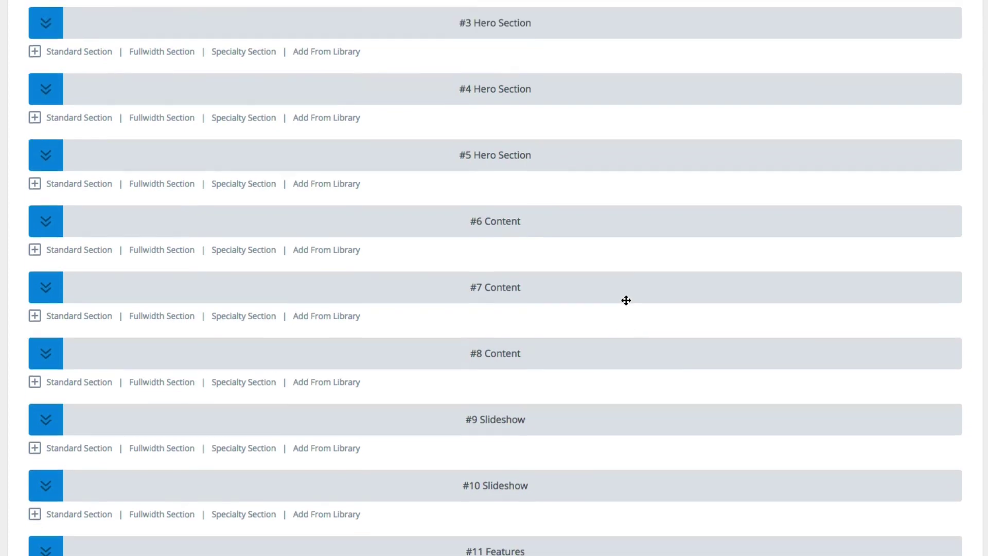
pyautogui.scroll(1, 633, 296)
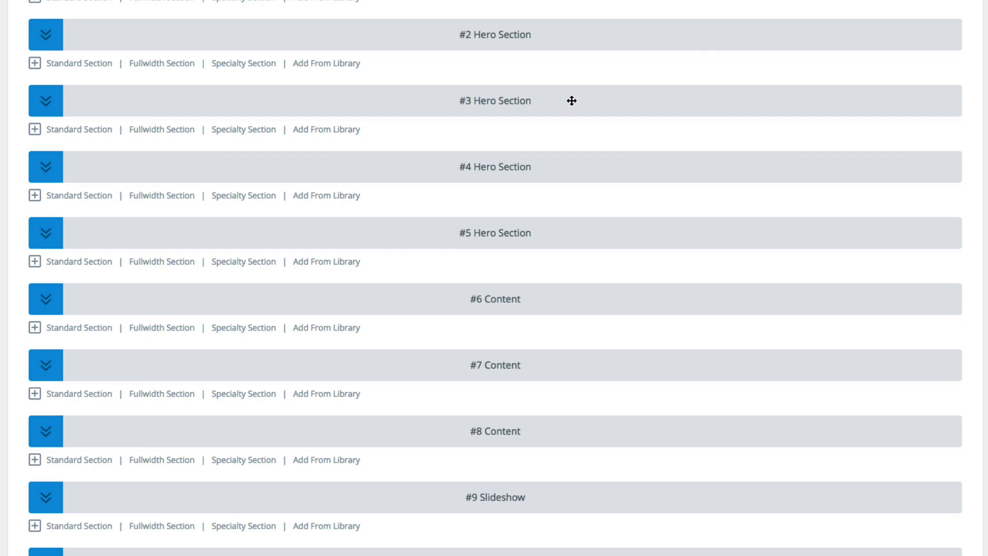
pyautogui.rightClick(581, 100)
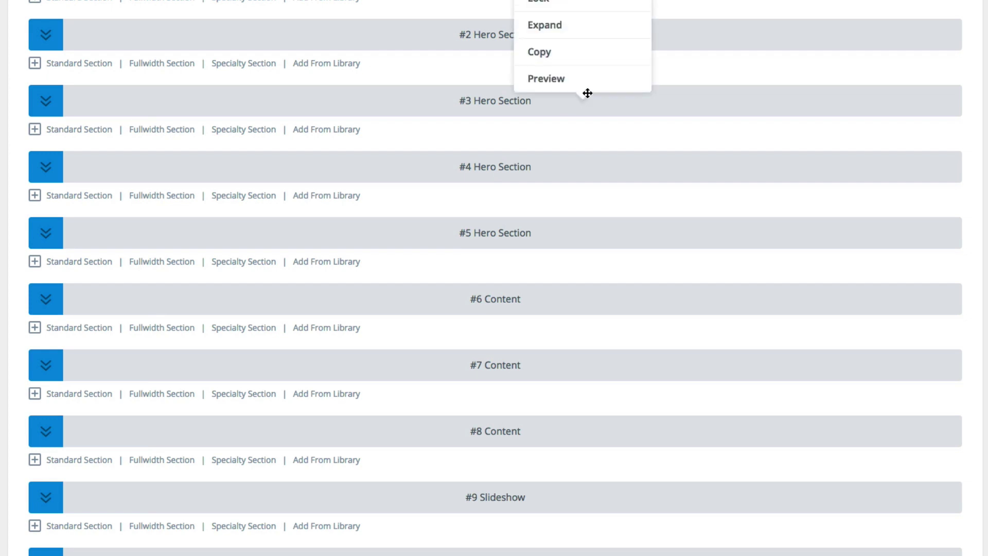
# Preview the #3 Hero Section and close the preview.
pyautogui.click(584, 81)
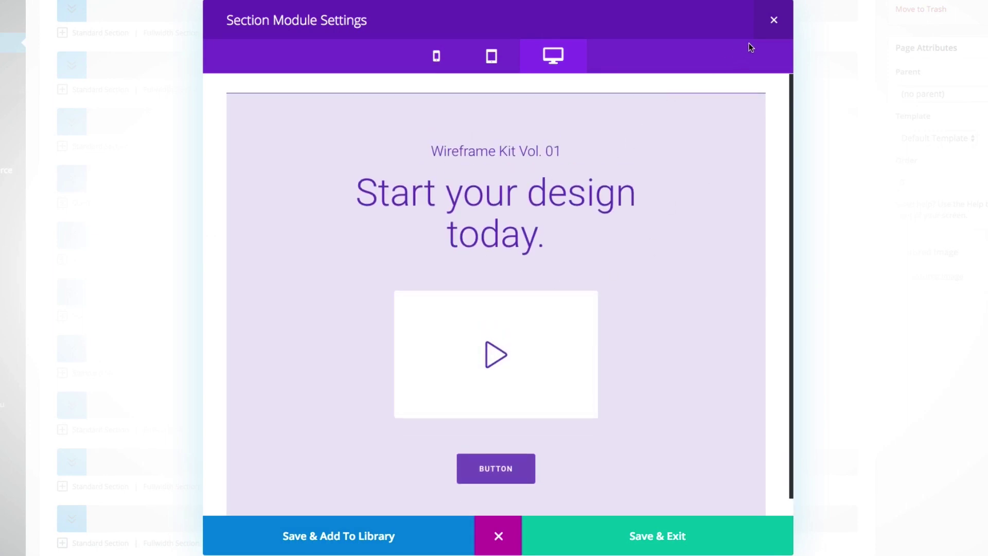
pyautogui.click(772, 29)
pyautogui.scroll(-3, 624, 229)
pyautogui.scroll(-2, 624, 229)
# Preview the #7 Content section, then close it and return to the list.
pyautogui.rightClick(542, 193)
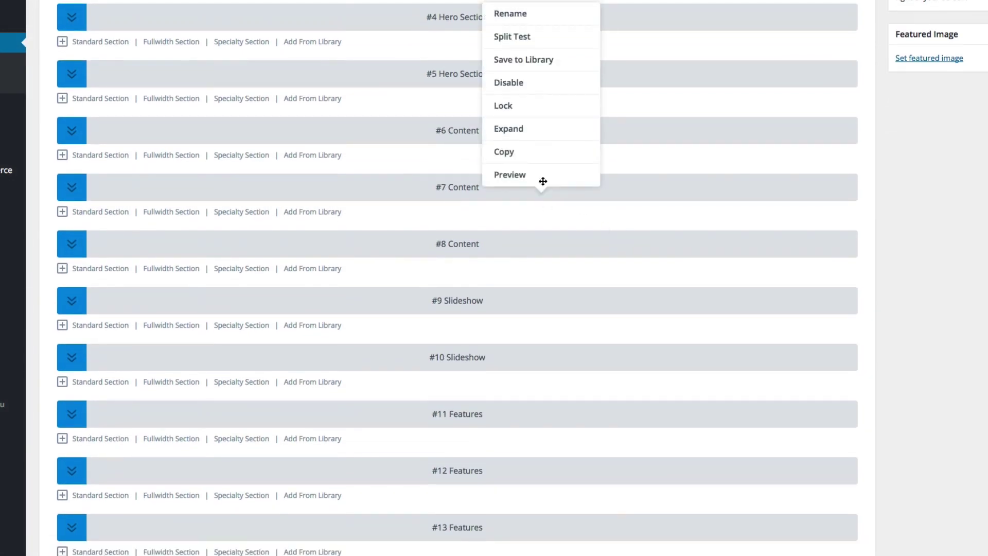
pyautogui.click(532, 177)
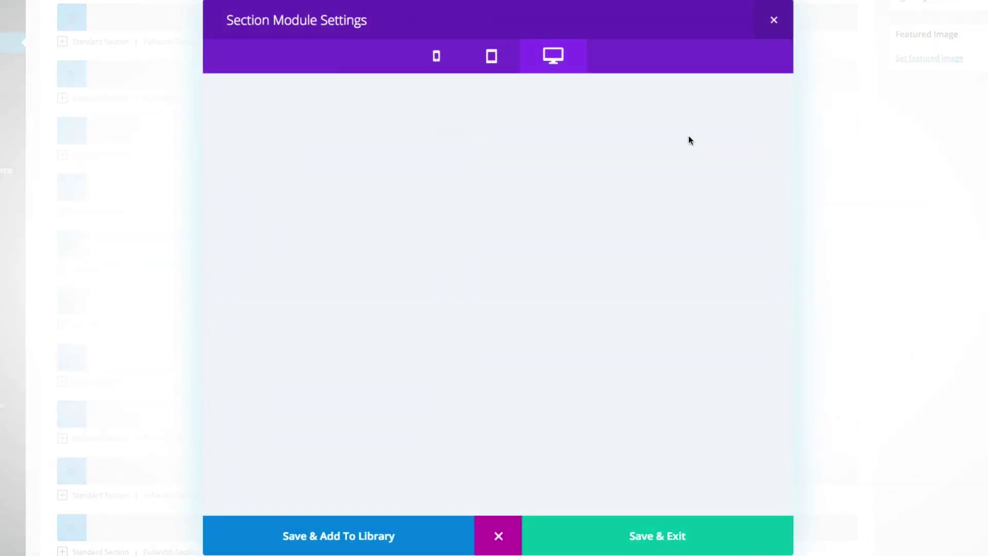
pyautogui.scroll(-4, 735, 157)
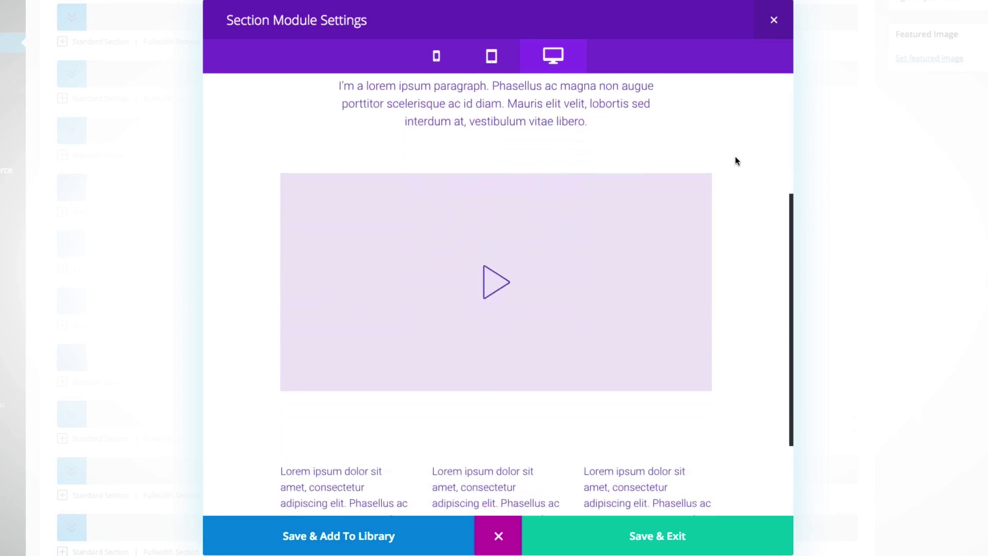
pyautogui.scroll(-2, 735, 156)
pyautogui.click(782, 23)
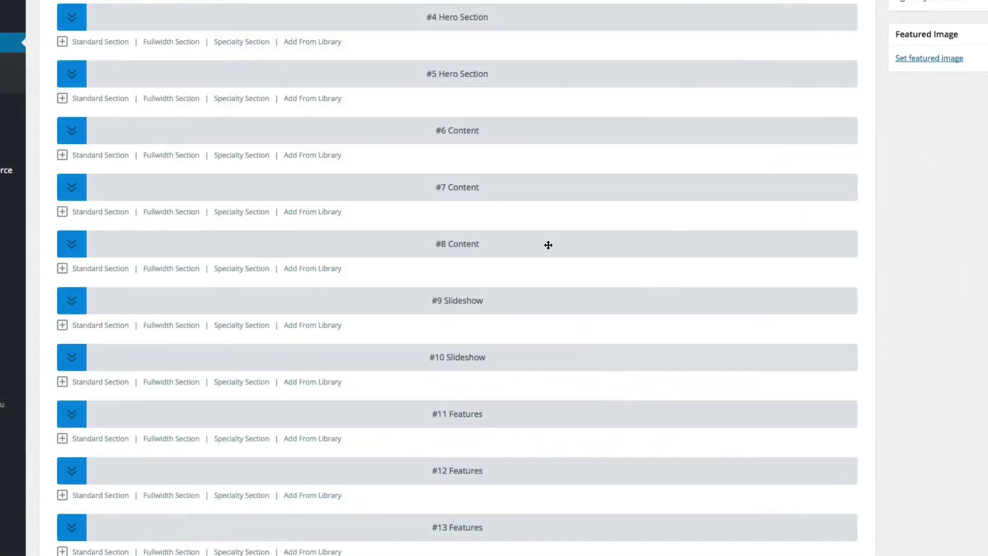
pyautogui.scroll(1, 552, 244)
pyautogui.scroll(3, 567, 242)
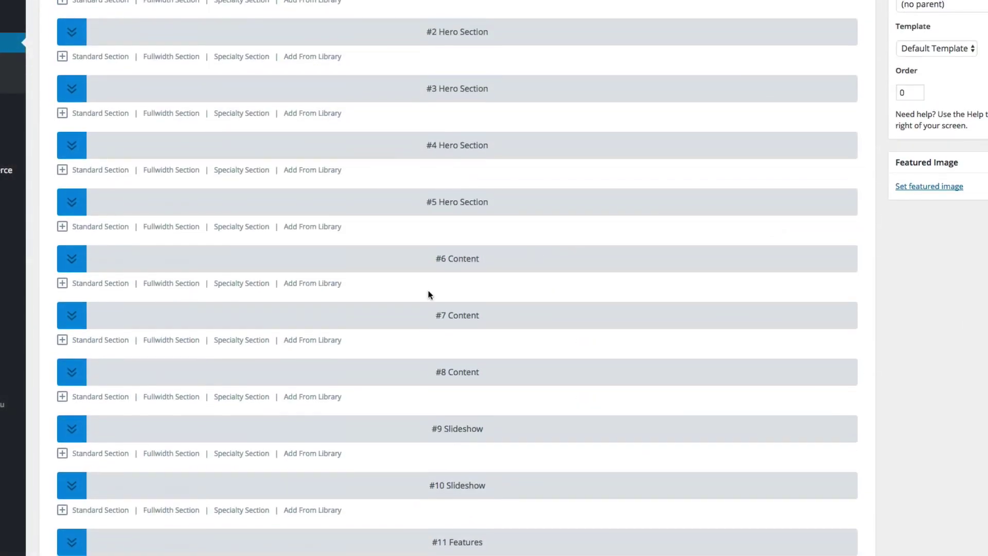
# Expand #6 Content and #5 Hero Section to show their divider, text and image modules.
pyautogui.click(80, 266)
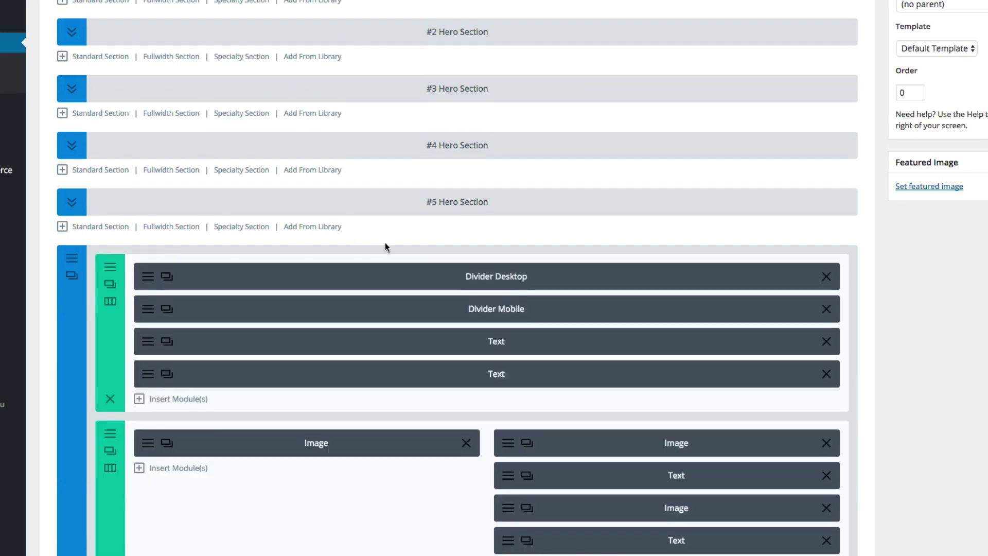
pyautogui.scroll(-4, 110, 126)
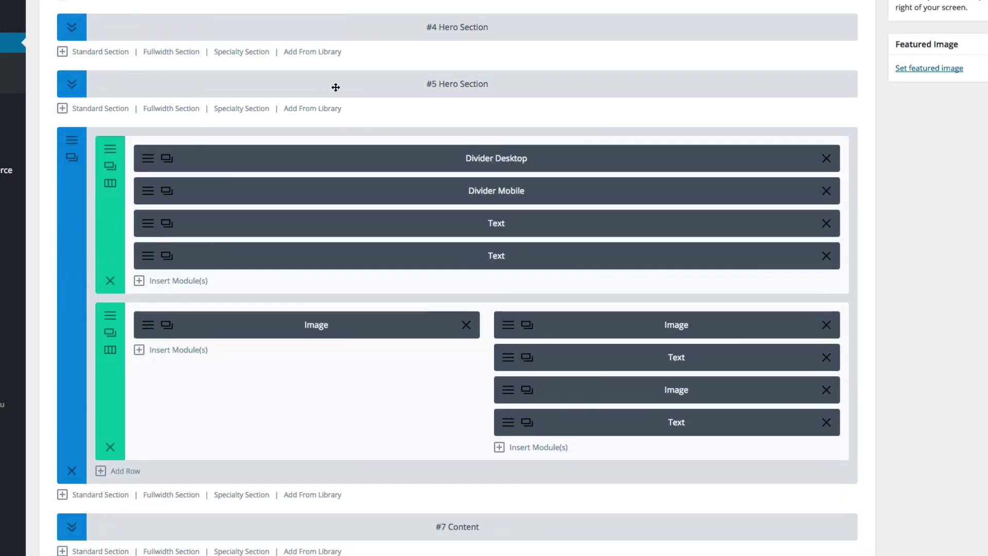
pyautogui.click(75, 93)
pyautogui.scroll(-3, 342, 99)
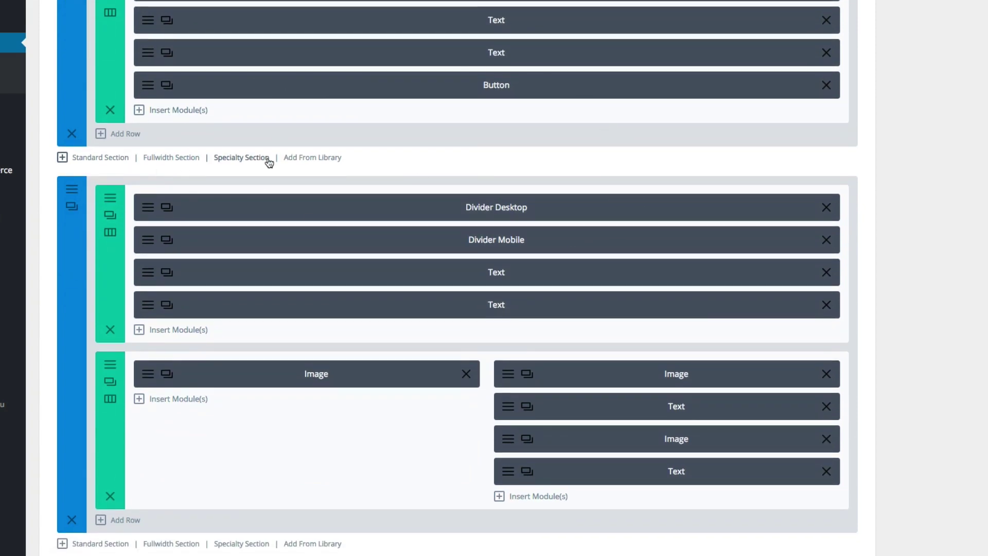
pyautogui.scroll(2, 280, 162)
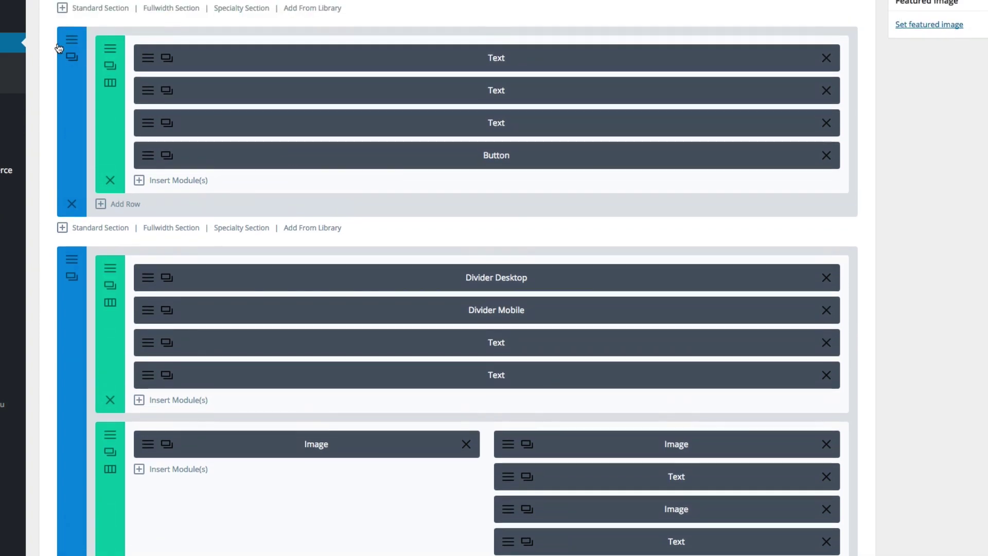
pyautogui.scroll(10, 585, 103)
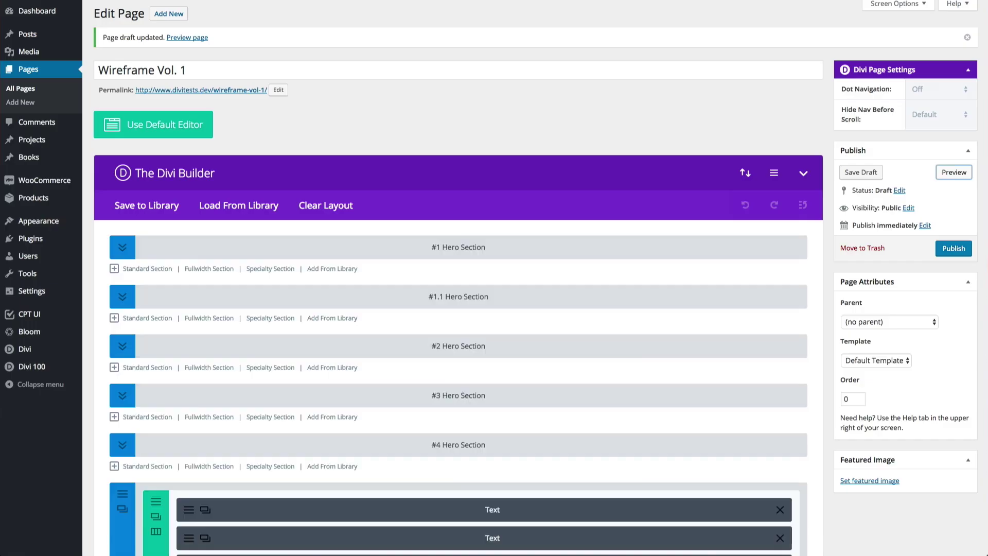
# Collapse the #5 Hero Section back into a single bar.
pyautogui.scroll(-2, 454, 166)
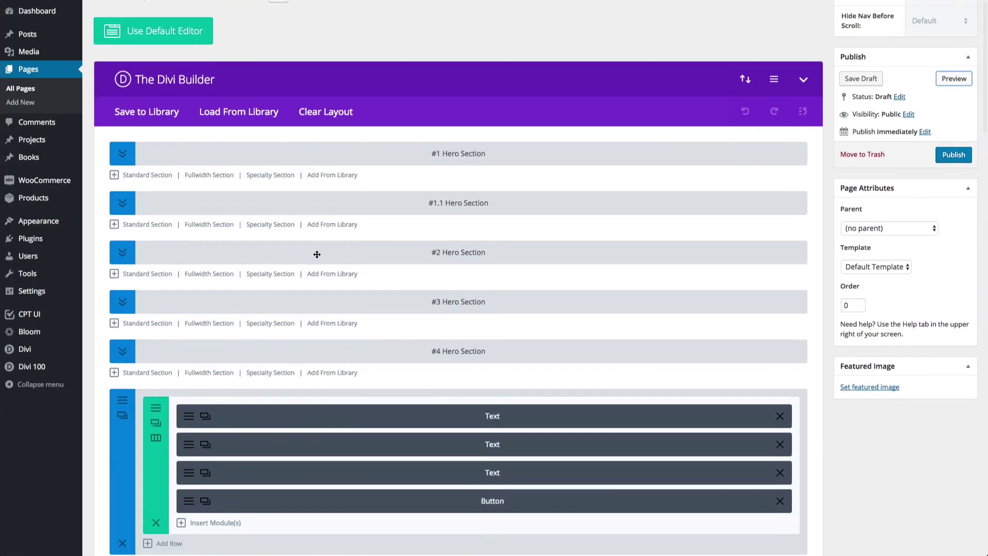
pyautogui.scroll(-3, 171, 357)
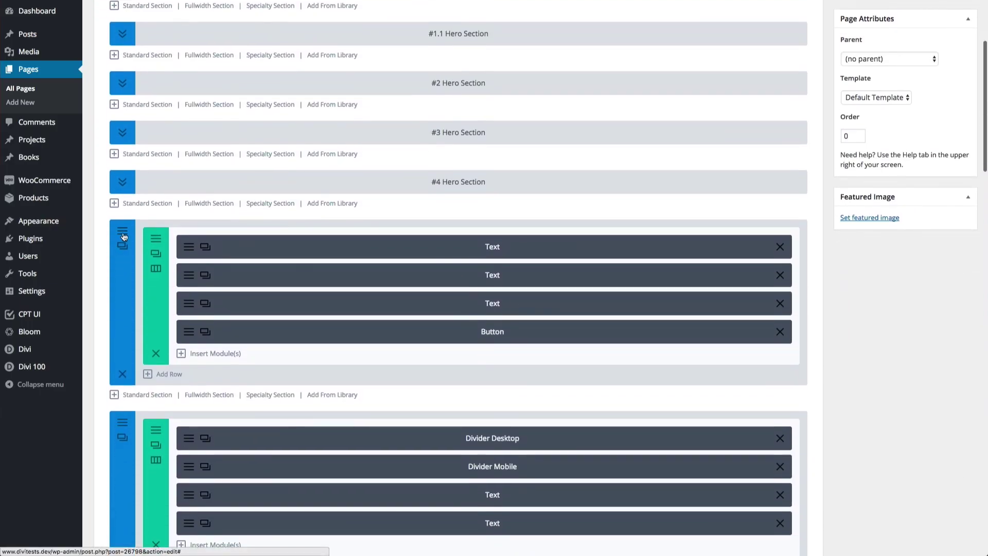
pyautogui.rightClick(124, 298)
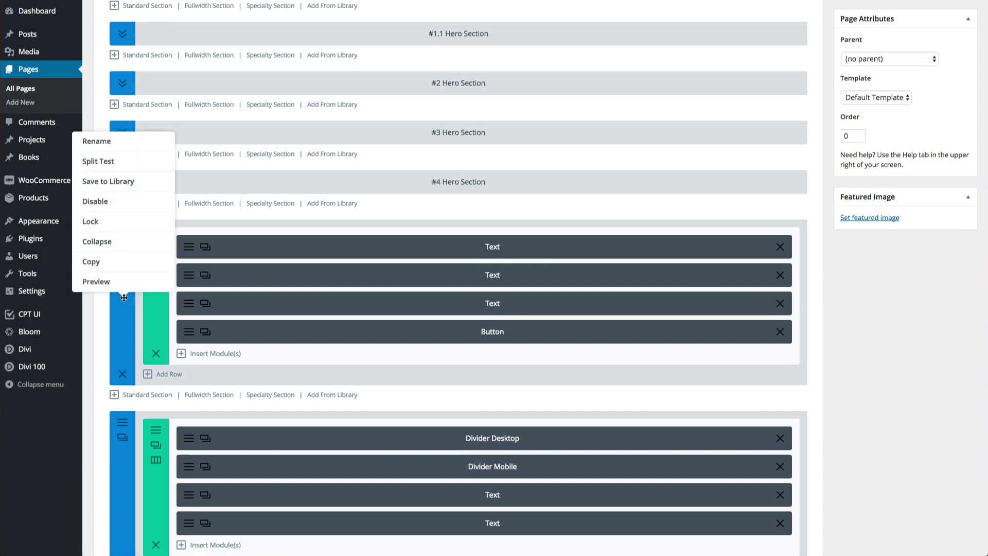
pyautogui.click(119, 245)
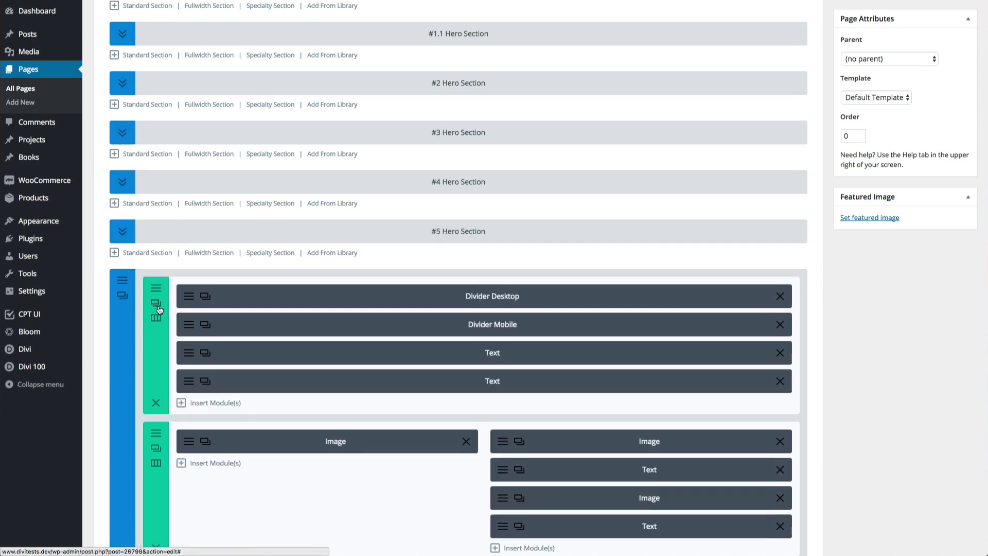
# Collapse the #6 Content section back into a single bar.
pyautogui.scroll(-1, 131, 292)
pyautogui.rightClick(124, 290)
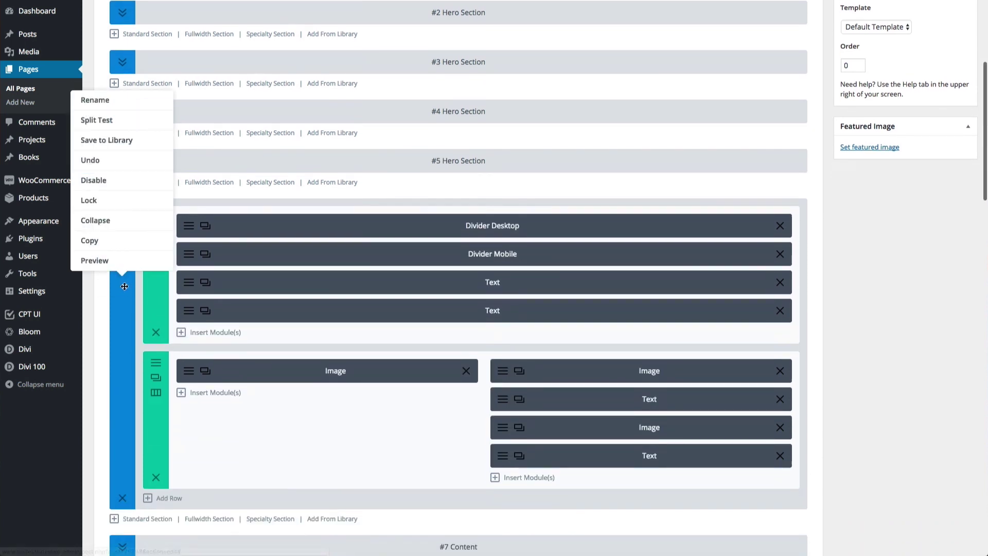
pyautogui.click(123, 221)
pyautogui.scroll(3, 240, 248)
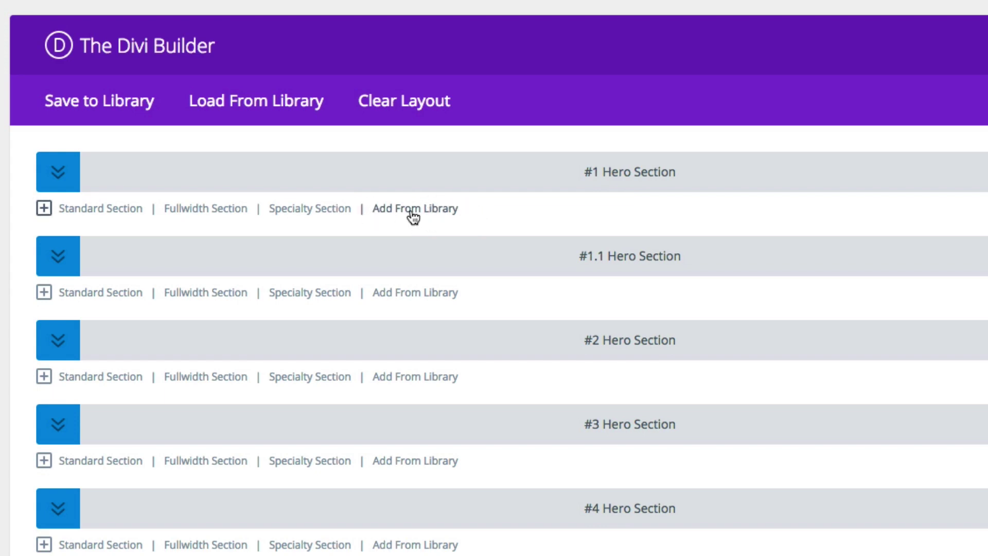
# Browse the Load Layout grid of numbered Wireframe Kit sections, then close it.
pyautogui.scroll(-4, 547, 204)
pyautogui.scroll(-4, 554, 203)
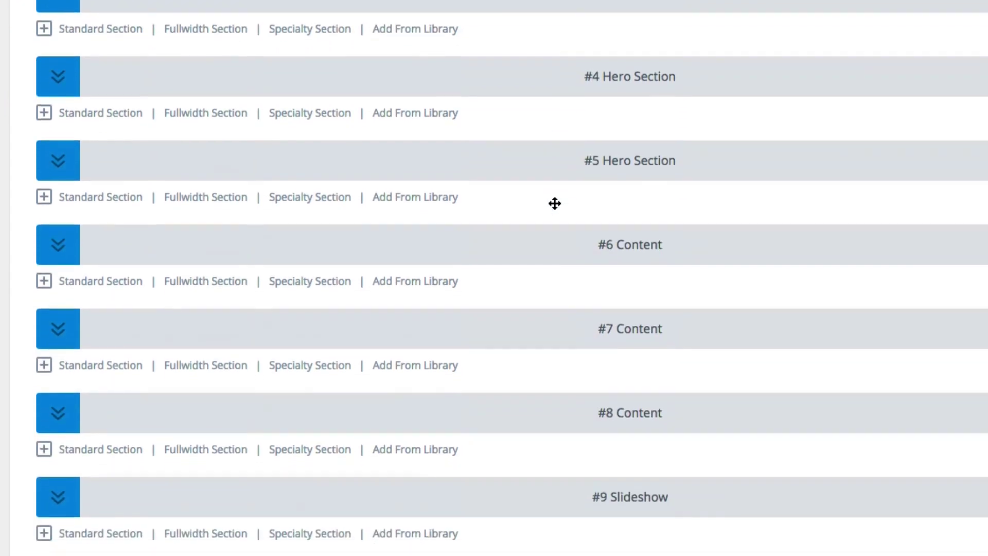
pyautogui.scroll(6, 554, 203)
pyautogui.scroll(2, 554, 203)
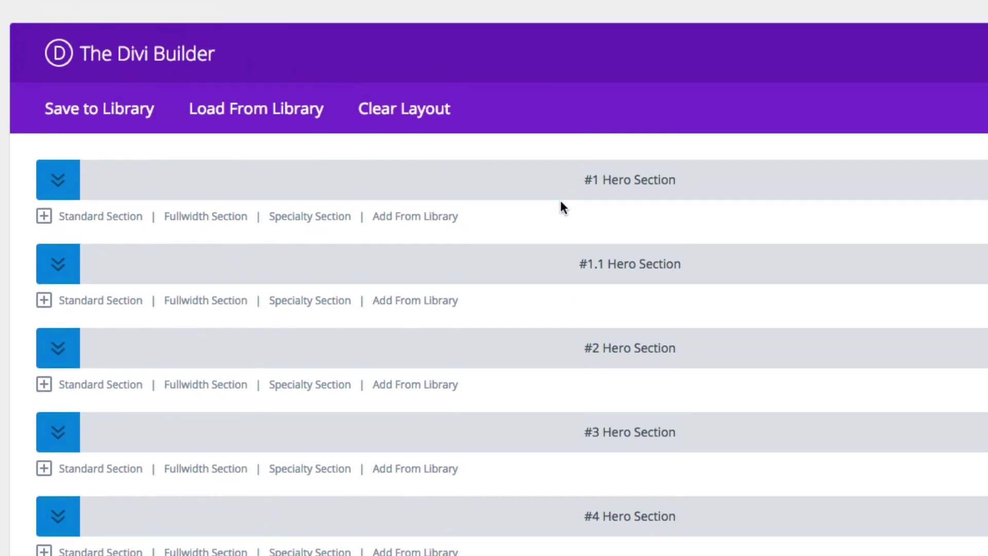
pyautogui.click(409, 216)
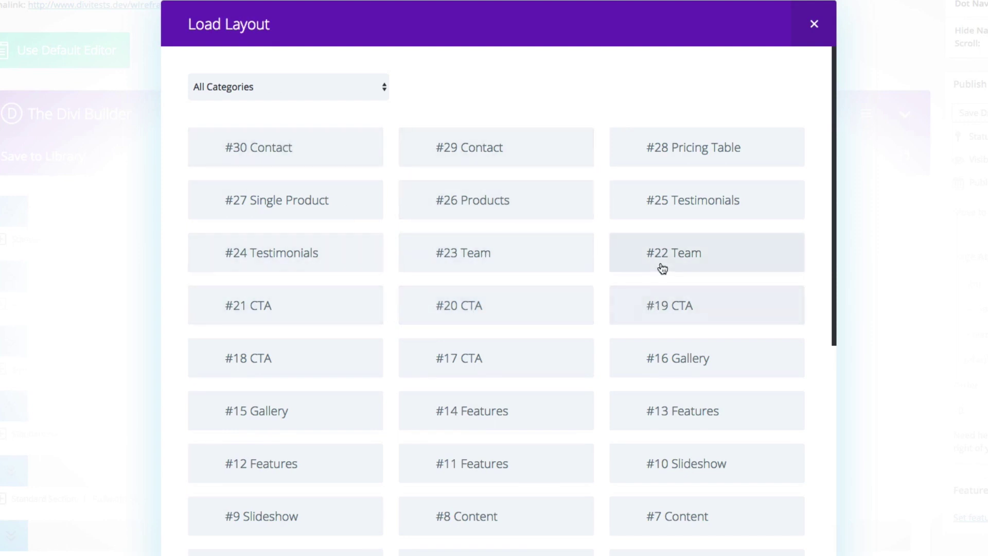
pyautogui.scroll(-2, 435, 268)
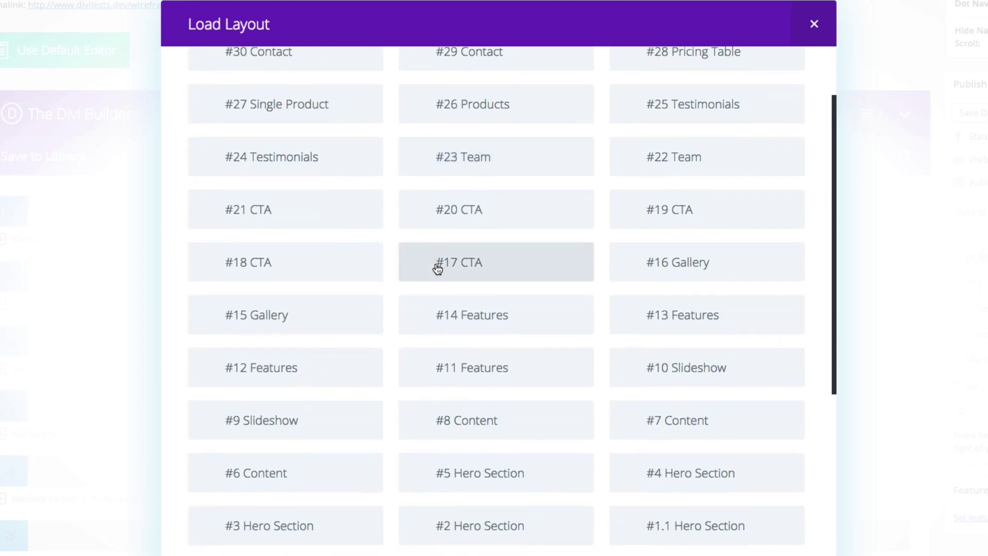
pyautogui.scroll(-1, 430, 268)
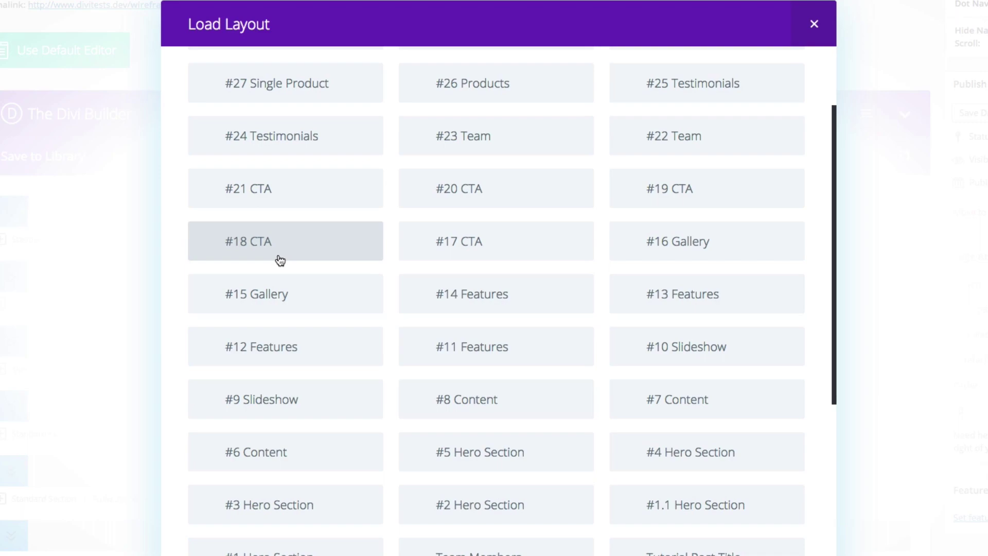
pyautogui.click(806, 33)
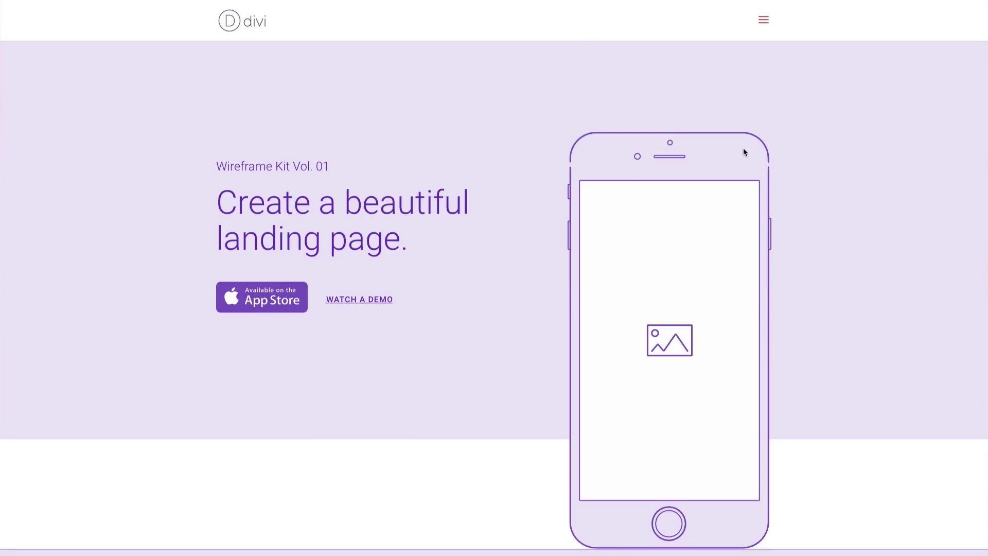
# Scroll the live page past the signup form to the 'Start your design today' section.
pyautogui.scroll(-1, 743, 148)
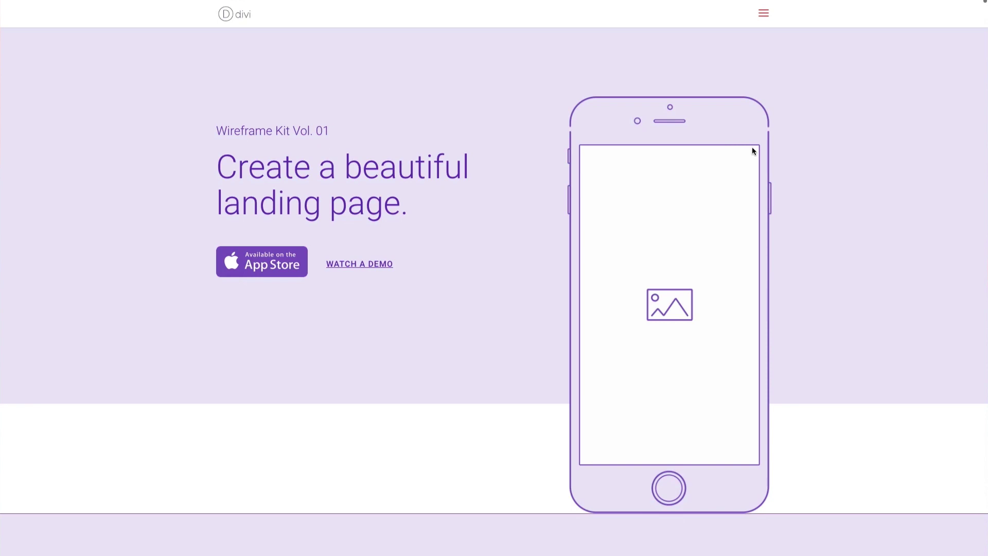
pyautogui.scroll(-1, 760, 149)
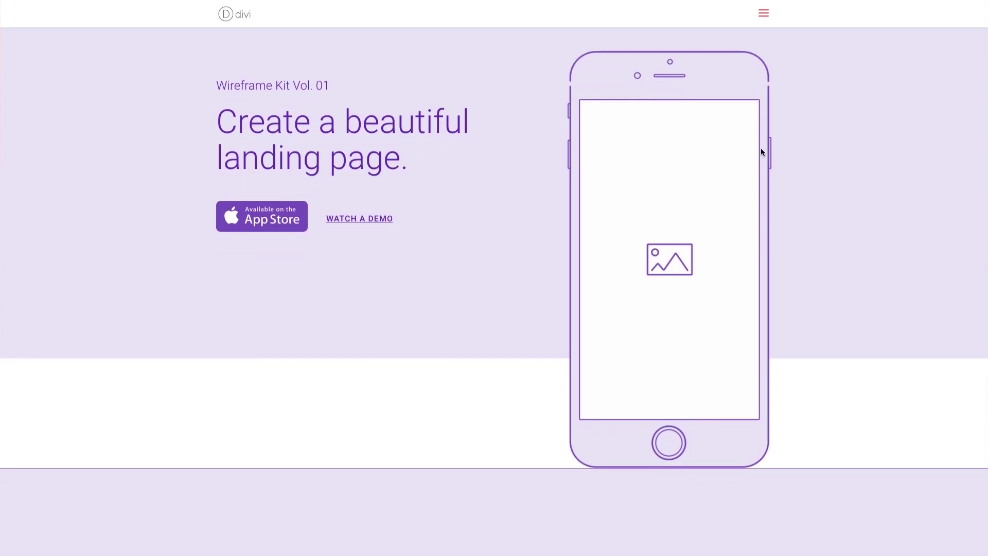
pyautogui.scroll(-1, 850, 173)
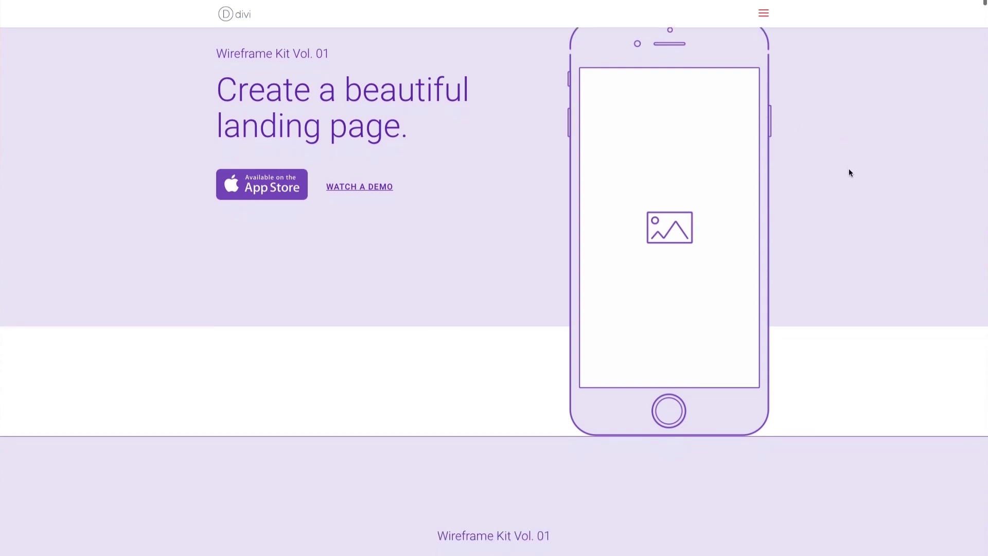
pyautogui.scroll(-2, 850, 172)
pyautogui.scroll(-3, 849, 172)
pyautogui.scroll(-4, 849, 172)
pyautogui.scroll(-3, 849, 173)
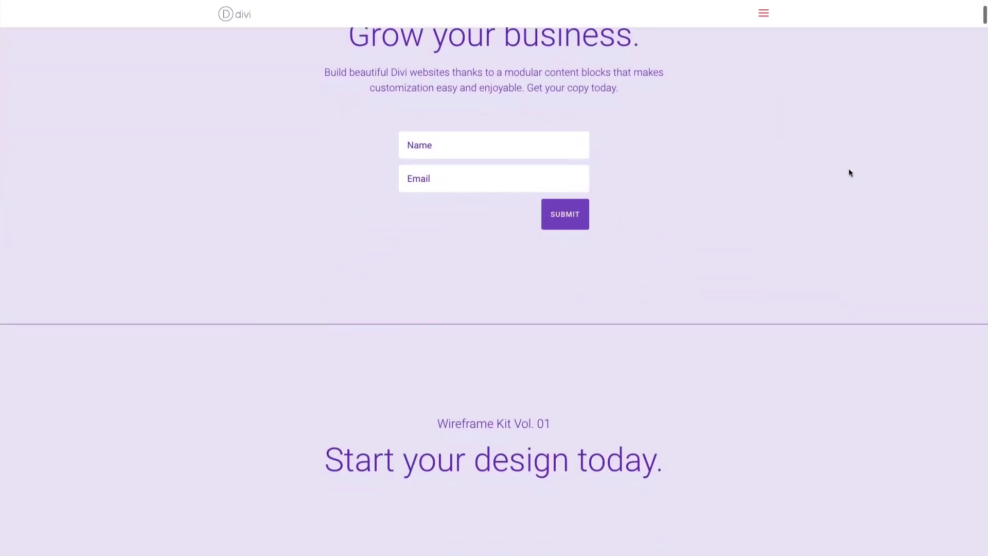
pyautogui.scroll(-5, 850, 173)
pyautogui.scroll(-2, 849, 172)
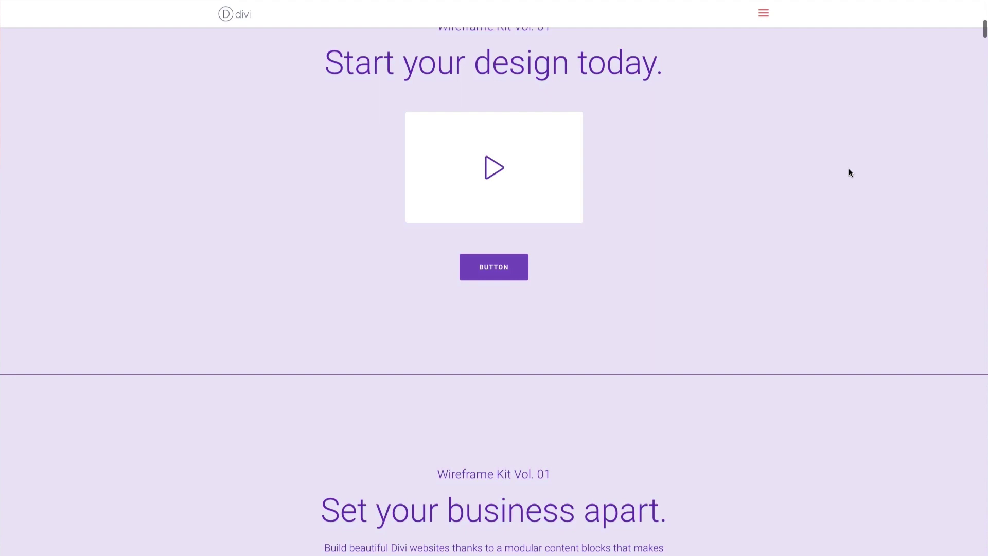